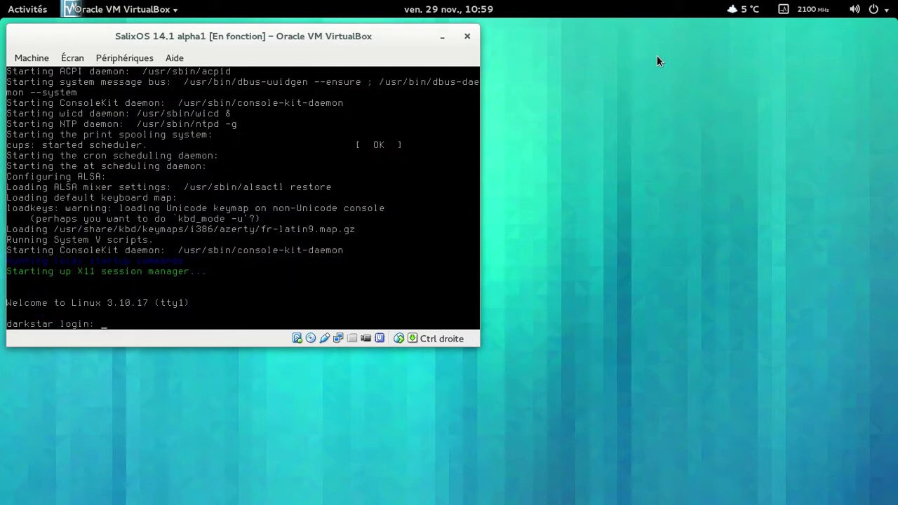
Switch the SalixOS virtual machine to full screen and log in with the account's username and password.
{"action": "key", "text": "ctrl+f"}
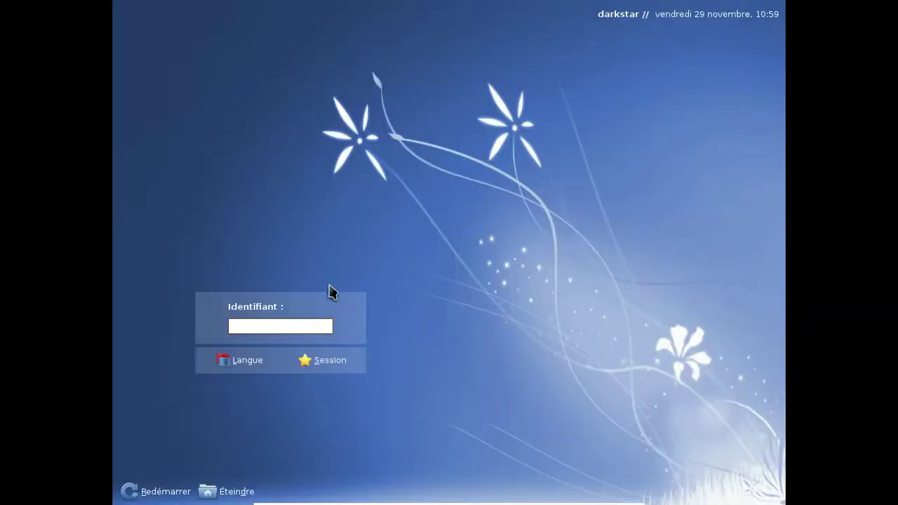
{"action": "left_click", "coordinate": [314, 327]}
{"action": "type", "text": "fred"}
{"action": "key", "text": "Return"}
{"action": "type", "text": "******"}
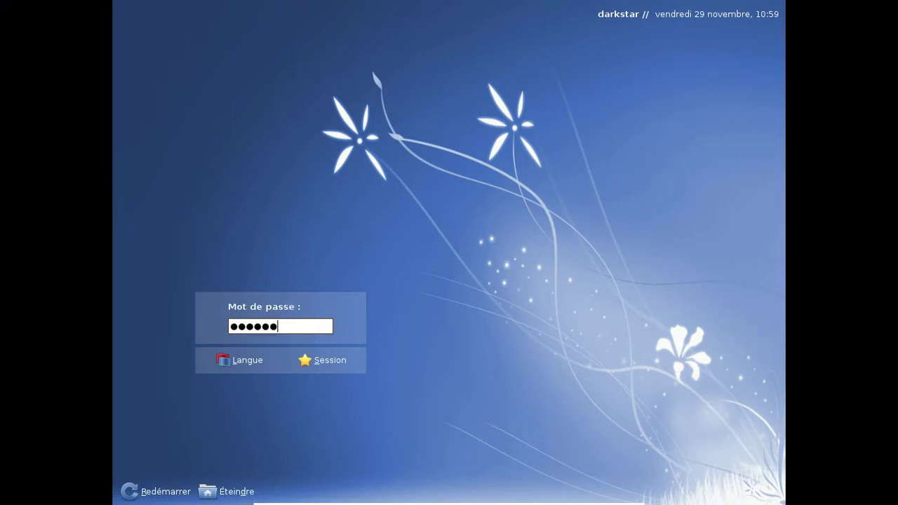
{"action": "type", "text": "*"}
{"action": "key", "text": "Return"}
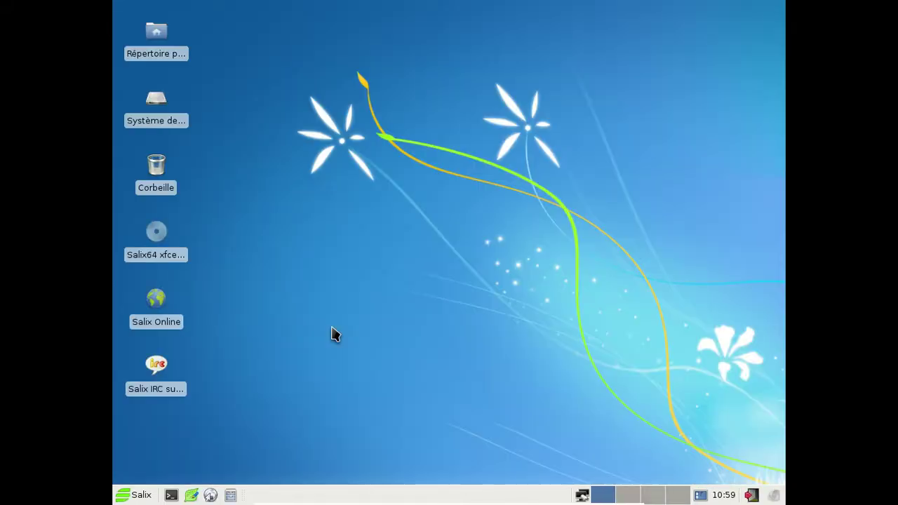
View the version information about the Xfce desktop environment, and close it.
{"action": "left_click", "coordinate": [142, 500]}
{"action": "left_click", "coordinate": [167, 465]}
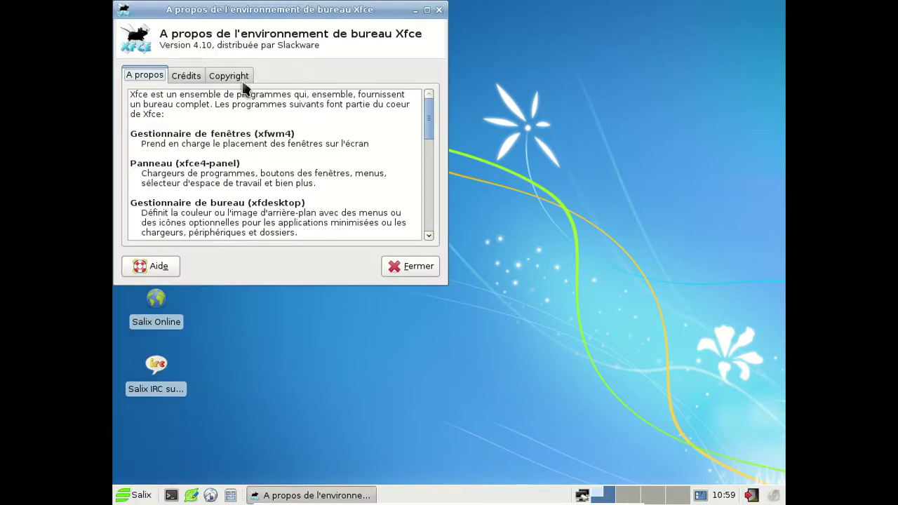
{"action": "left_click", "coordinate": [439, 10]}
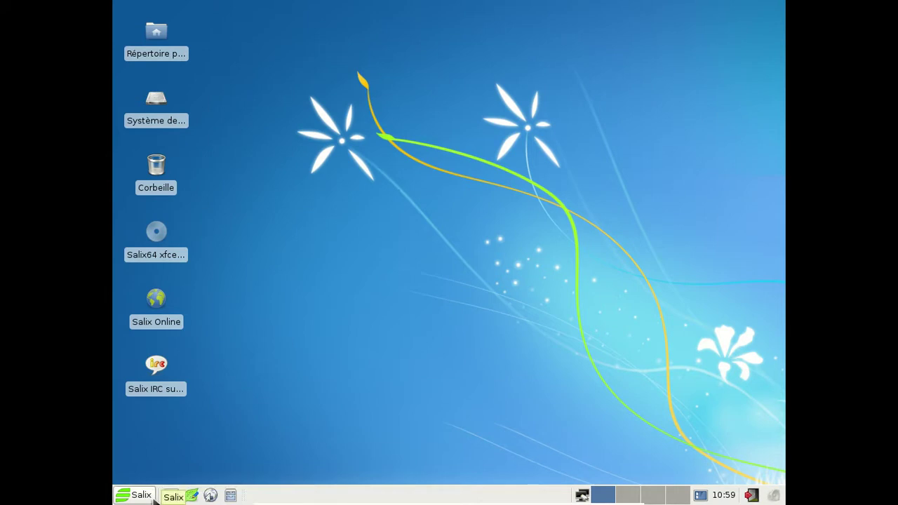
Open the Gslapt package manager, authorising it with the account password.
{"action": "left_click", "coordinate": [153, 497]}
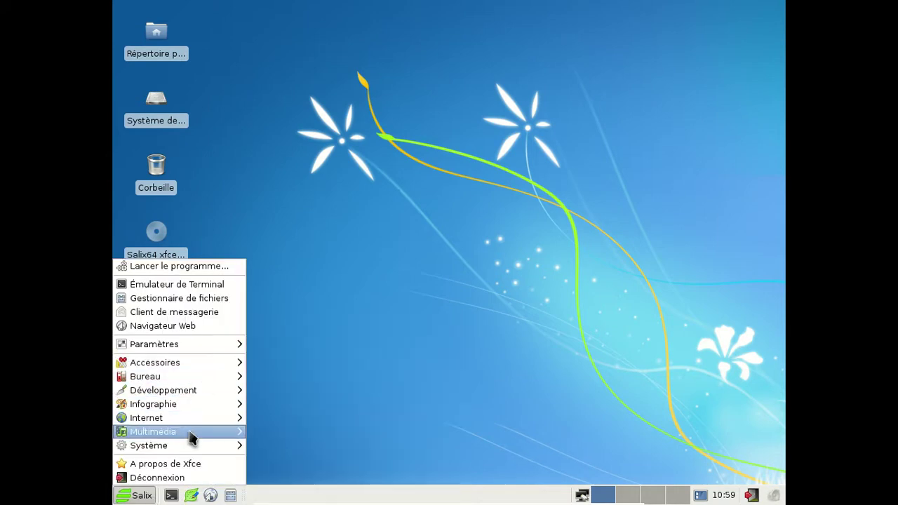
{"action": "mouse_move", "coordinate": [196, 450]}
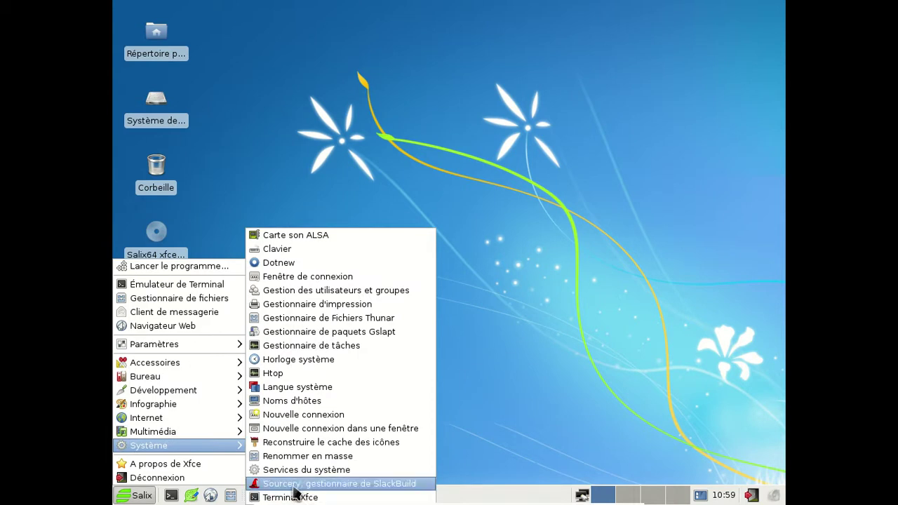
{"action": "left_click", "coordinate": [305, 334]}
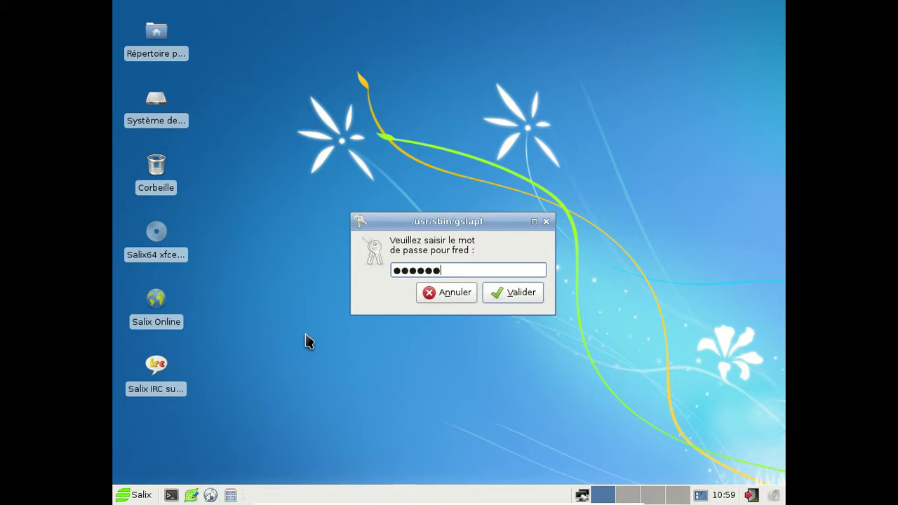
{"action": "type", "text": "•••"}
{"action": "key", "text": "Return"}
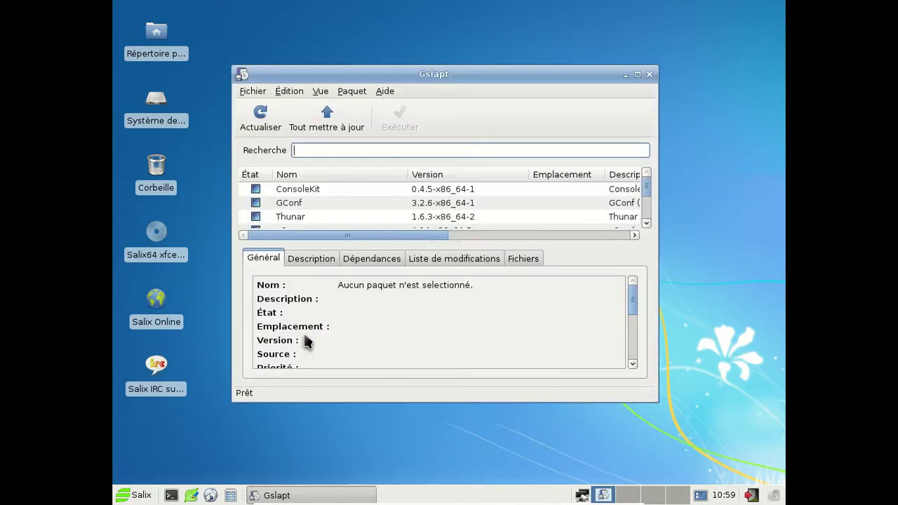
Refresh the package list, mark all available upgrades and apply them.
{"action": "left_click", "coordinate": [276, 118]}
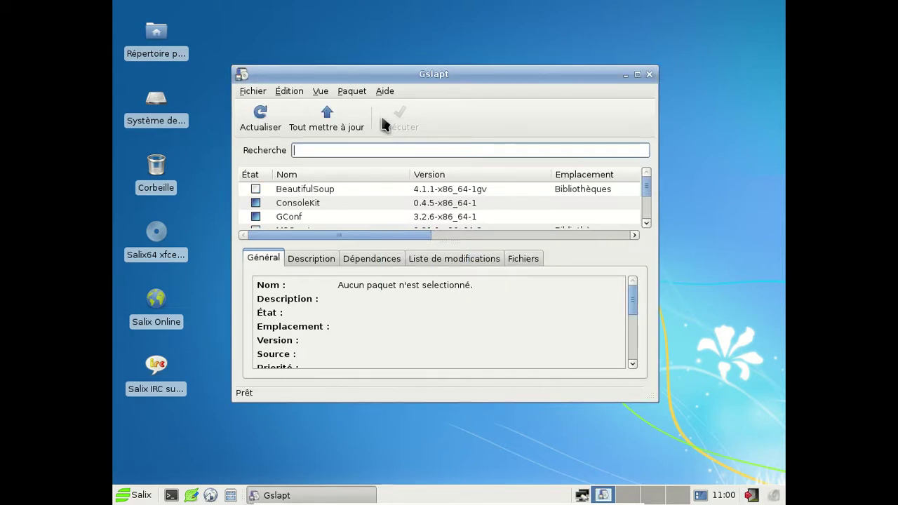
{"action": "left_click", "coordinate": [353, 119]}
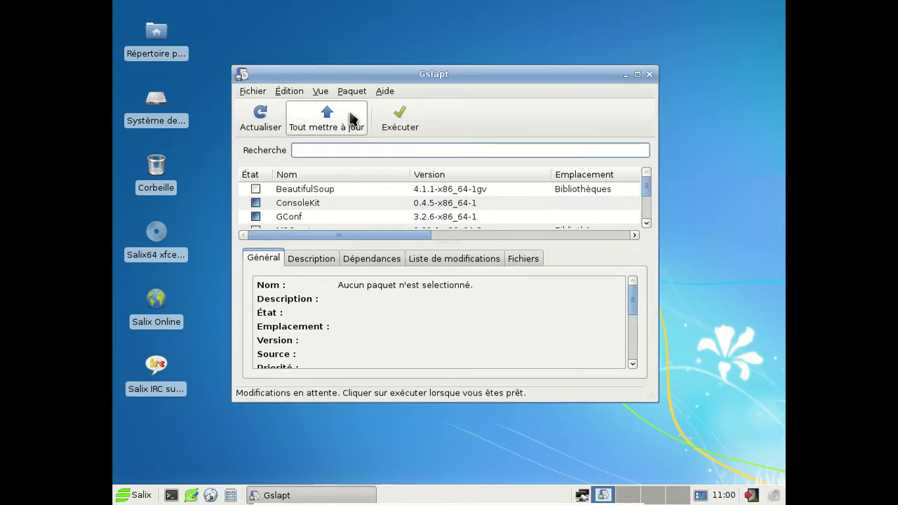
{"action": "left_click", "coordinate": [393, 126]}
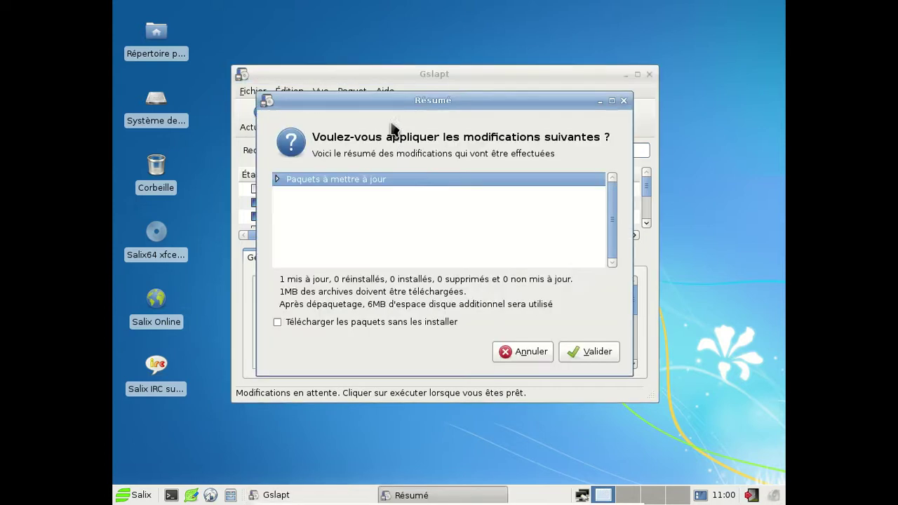
{"action": "left_click", "coordinate": [592, 351]}
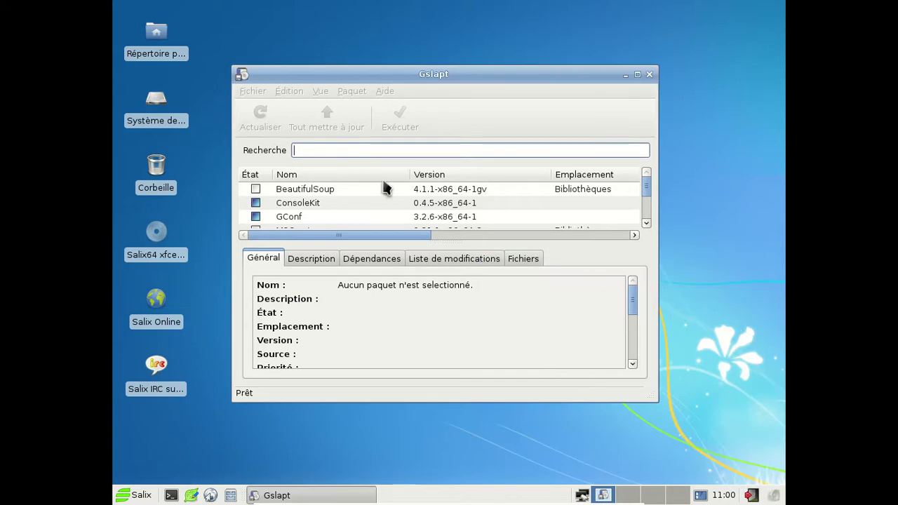
{"action": "left_click", "coordinate": [542, 258]}
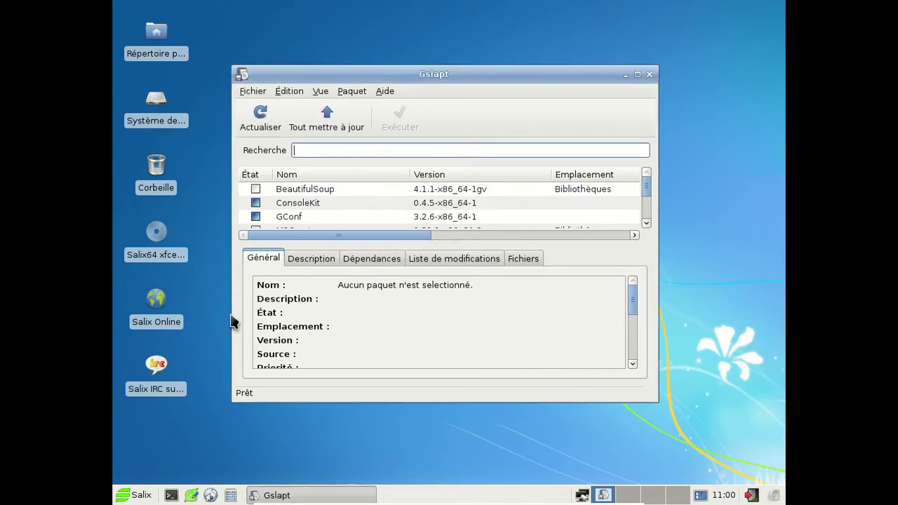
Open the Thunar file manager, view its version information, and close it.
{"action": "left_click", "coordinate": [137, 496]}
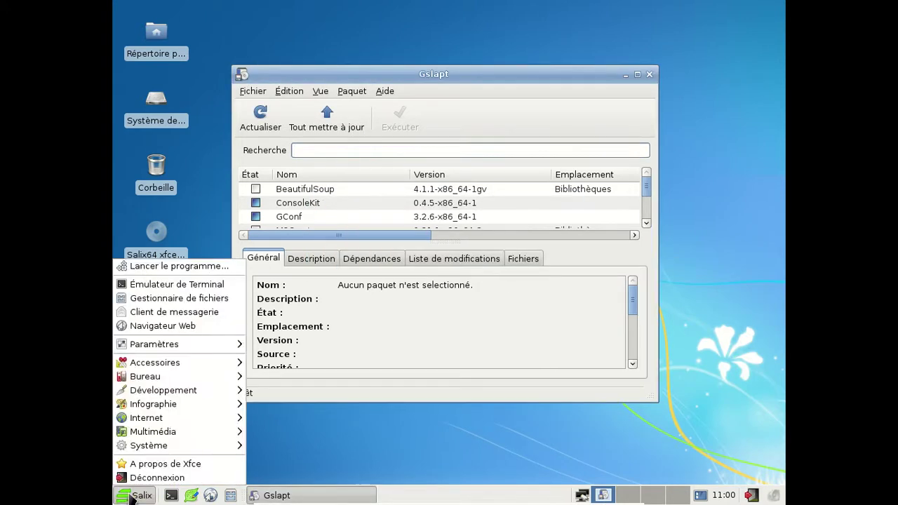
{"action": "mouse_move", "coordinate": [179, 365]}
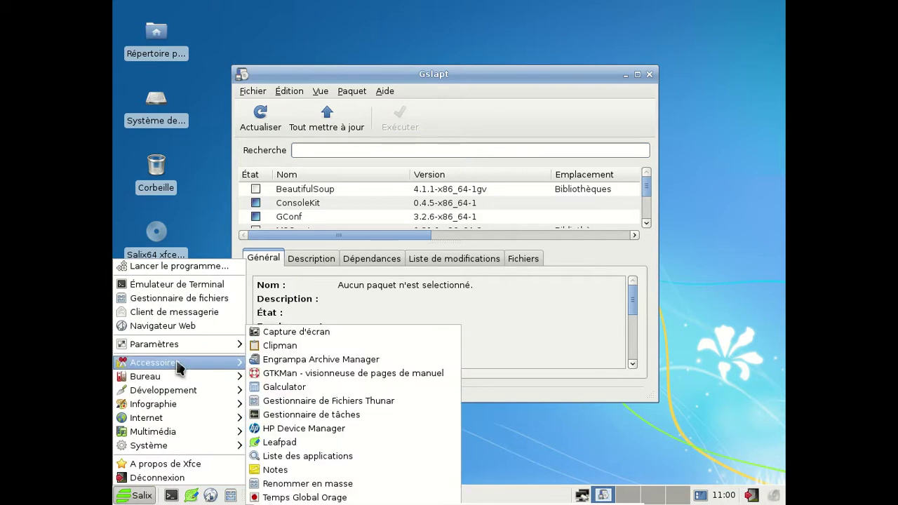
{"action": "left_click", "coordinate": [298, 402]}
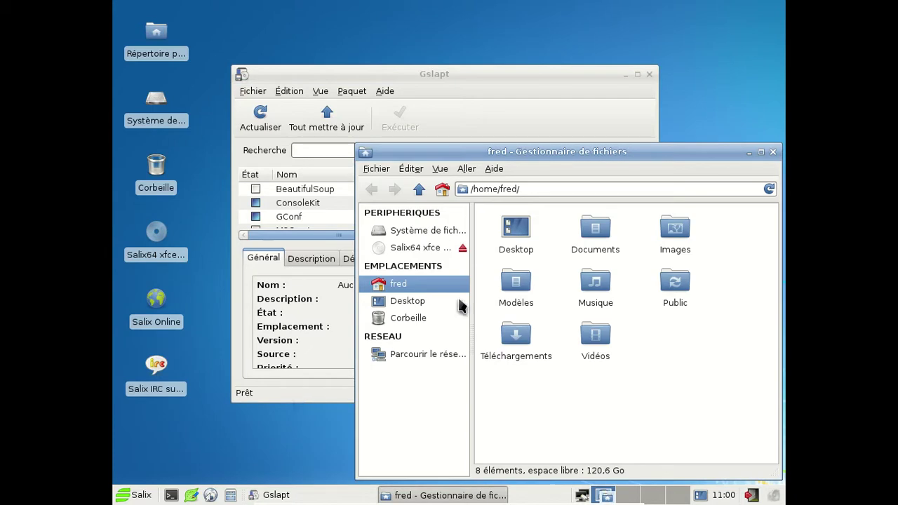
{"action": "left_click", "coordinate": [495, 170]}
{"action": "left_click", "coordinate": [499, 200]}
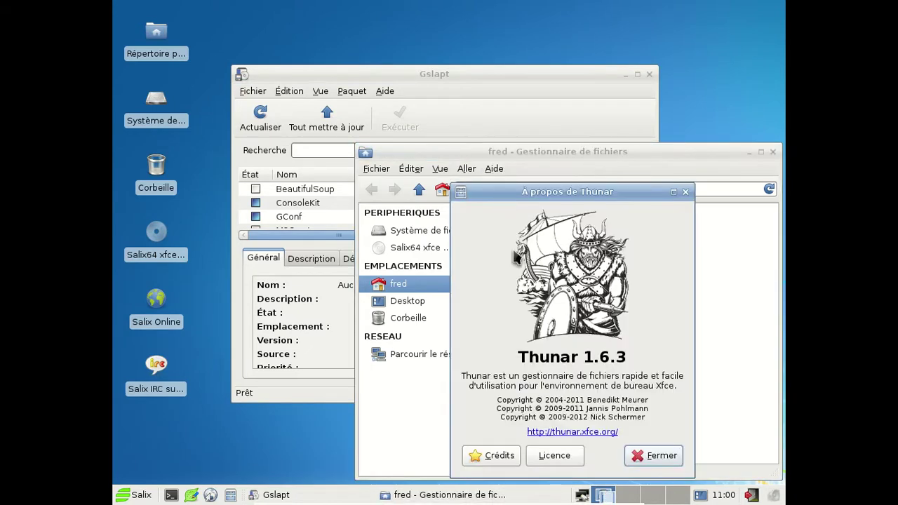
{"action": "left_click", "coordinate": [631, 458]}
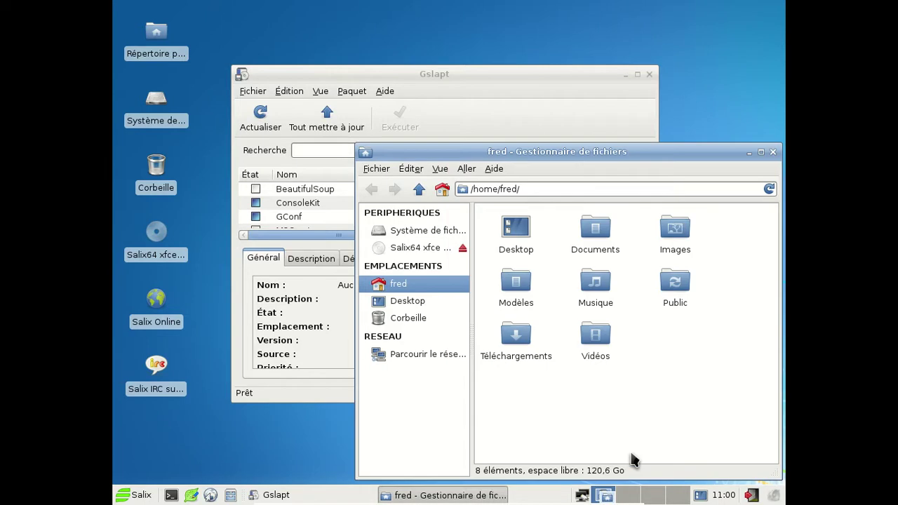
{"action": "left_click", "coordinate": [774, 152]}
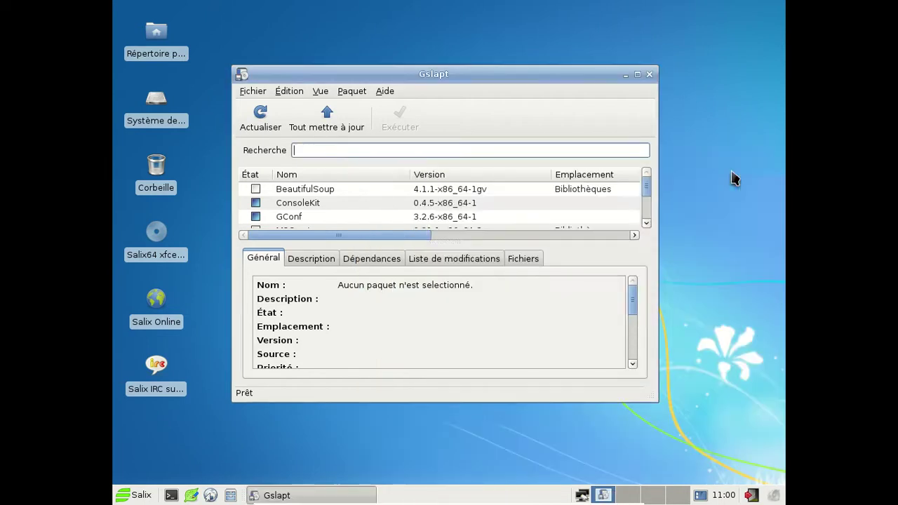
Open LibreOffice 4.1 Writer, view the suite's version information, and close it.
{"action": "left_click", "coordinate": [133, 497]}
{"action": "mouse_move", "coordinate": [153, 448]}
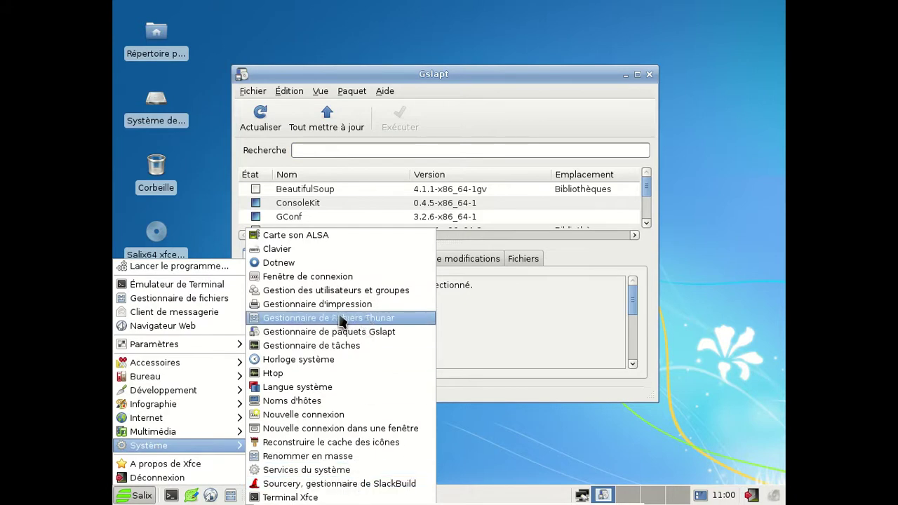
{"action": "mouse_move", "coordinate": [211, 379]}
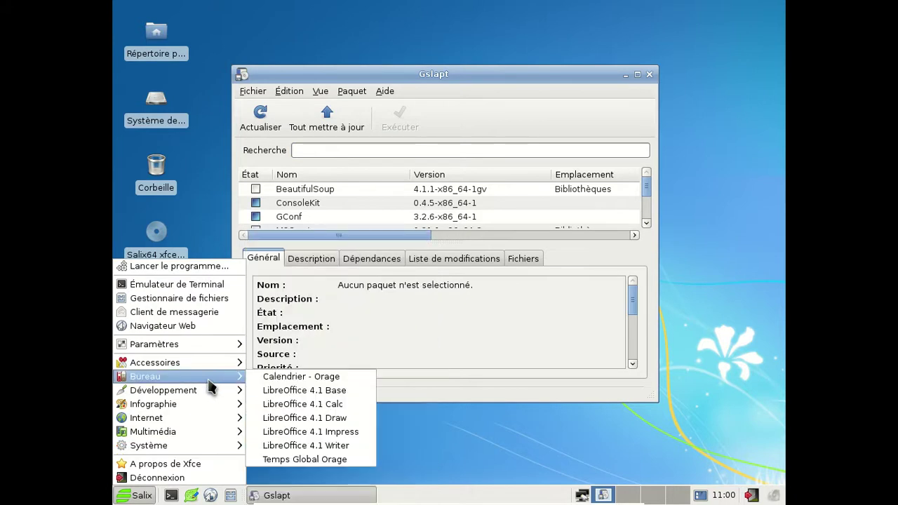
{"action": "left_click", "coordinate": [292, 445]}
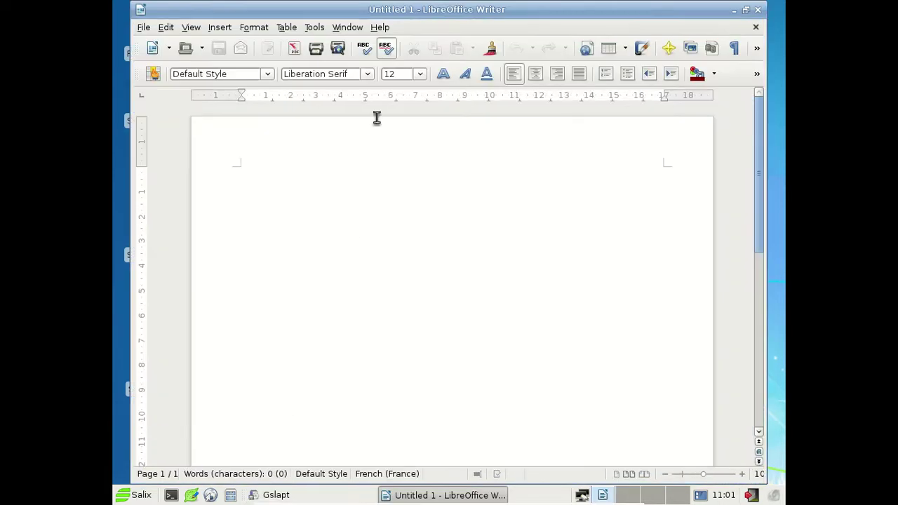
{"action": "left_click", "coordinate": [384, 29]}
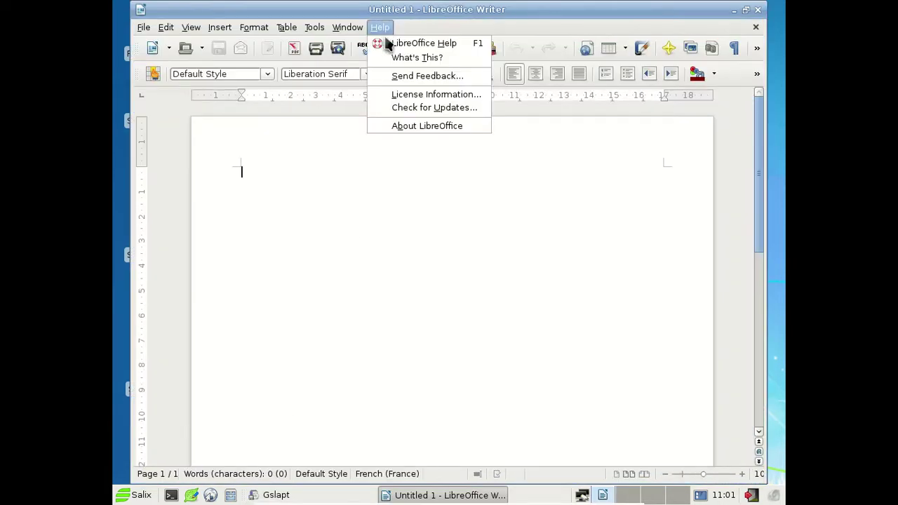
{"action": "left_click", "coordinate": [398, 128]}
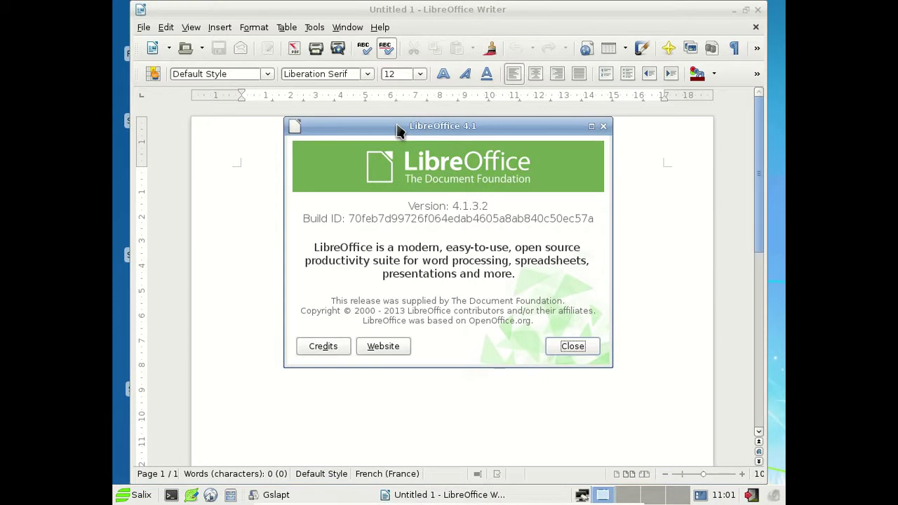
{"action": "left_click", "coordinate": [572, 351]}
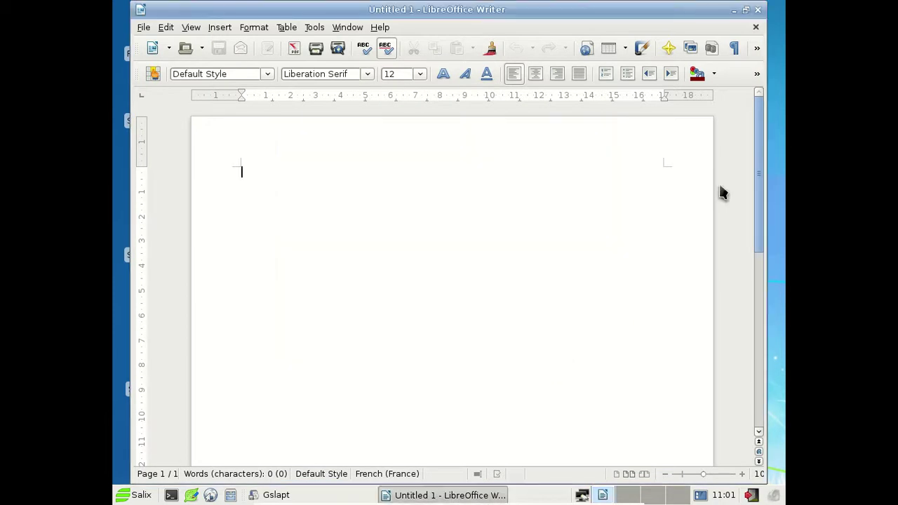
{"action": "left_click", "coordinate": [757, 11]}
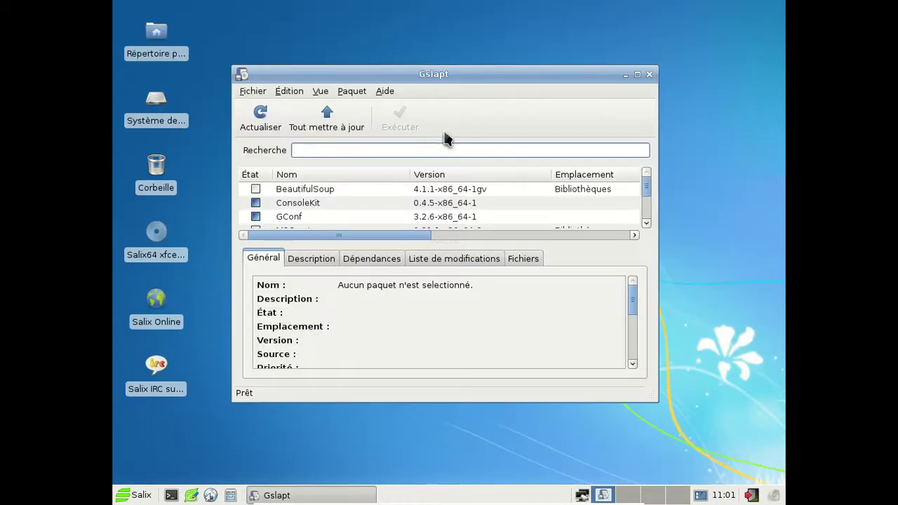
Search the Gslapt package list for "libreoffice".
{"action": "type", "text": "libreo"}
{"action": "key", "text": "BackSpace"}
{"action": "key", "text": "BackSpace"}
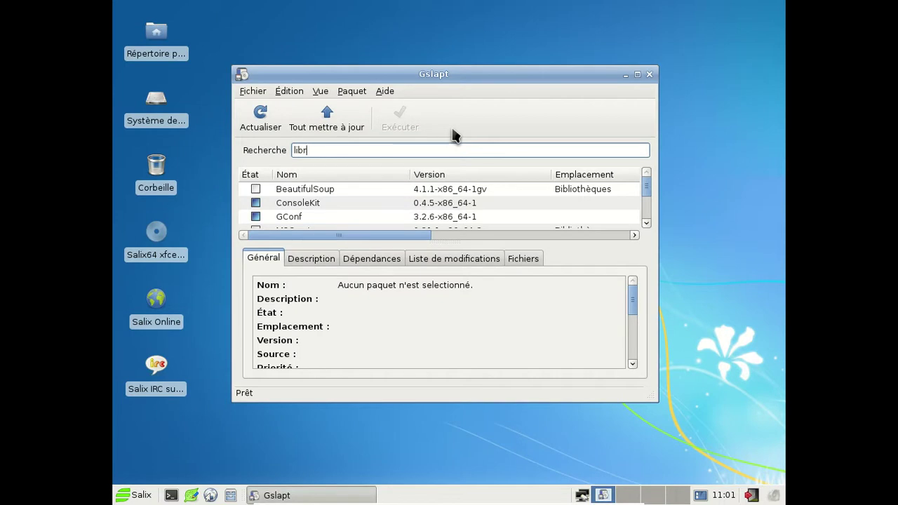
{"action": "type", "text": "eoffice"}
Mark the French language package libreoffice-l10n-fr for installation and apply the change.
{"action": "scroll", "coordinate": [445, 195], "scroll_direction": "down", "scroll_amount": 3}
{"action": "scroll", "coordinate": [445, 200], "scroll_direction": "down", "scroll_amount": 6}
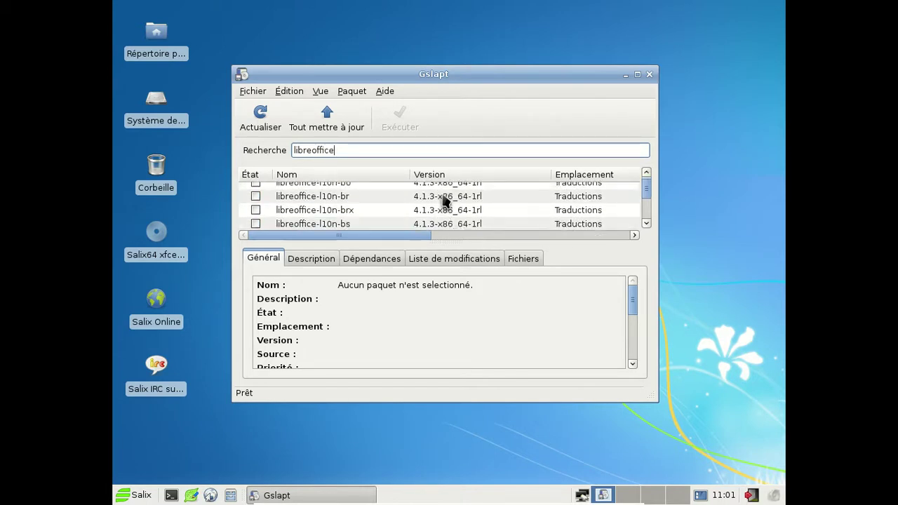
{"action": "scroll", "coordinate": [445, 200], "scroll_direction": "down", "scroll_amount": 6}
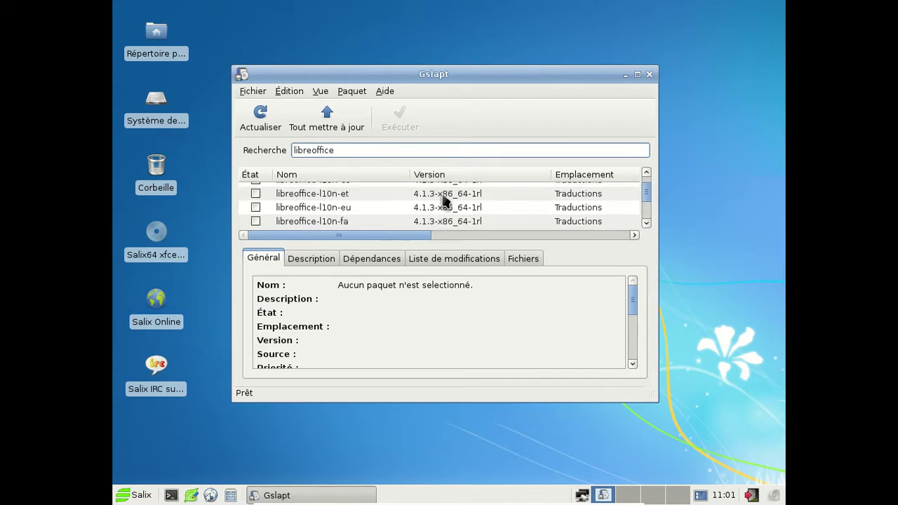
{"action": "scroll", "coordinate": [436, 199], "scroll_direction": "down", "scroll_amount": 1}
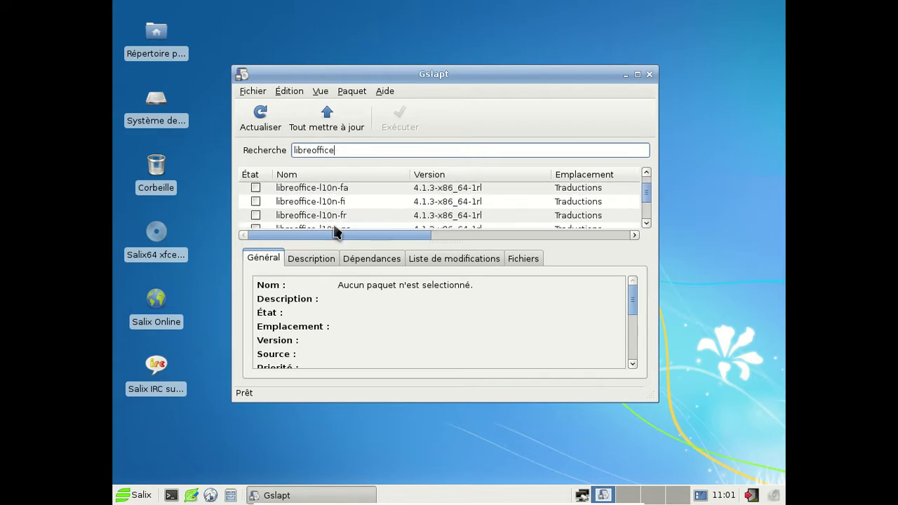
{"action": "right_click", "coordinate": [256, 215]}
{"action": "left_click", "coordinate": [282, 234]}
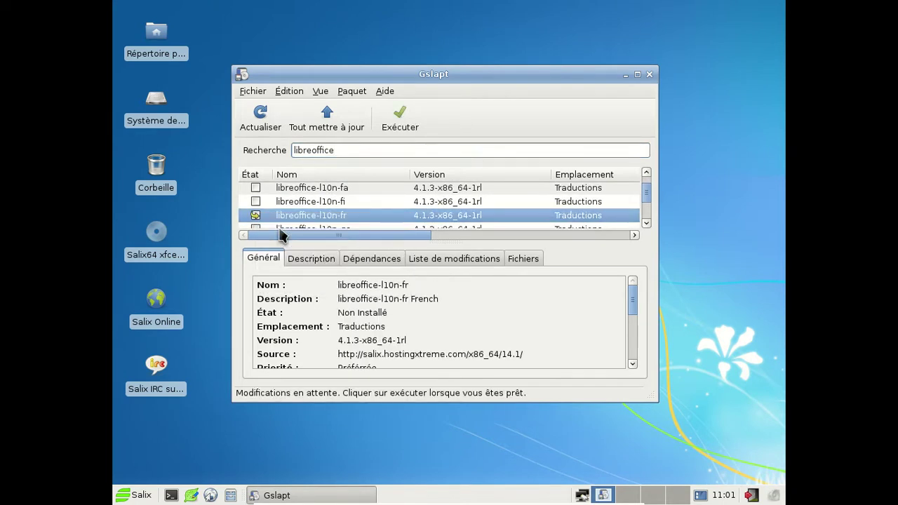
{"action": "left_click", "coordinate": [397, 120]}
{"action": "left_click", "coordinate": [581, 342]}
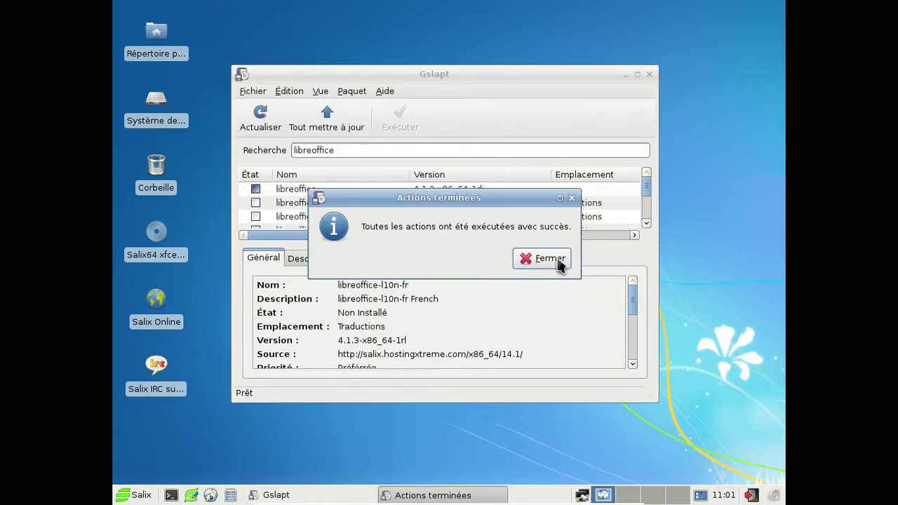
{"action": "left_click", "coordinate": [550, 259]}
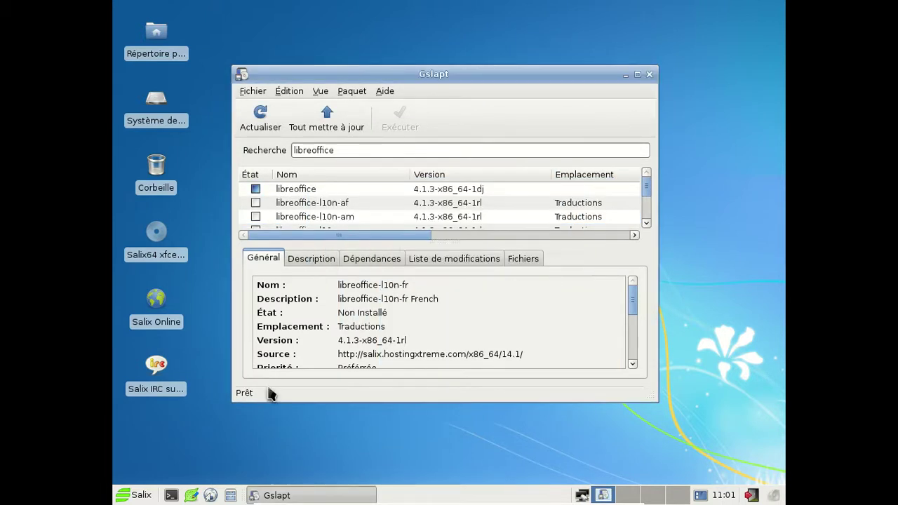
Open LibreOffice 4.1 Writer, look through its menus to check the French translation, and quit LibreOffice.
{"action": "left_click", "coordinate": [141, 495]}
{"action": "mouse_move", "coordinate": [206, 362]}
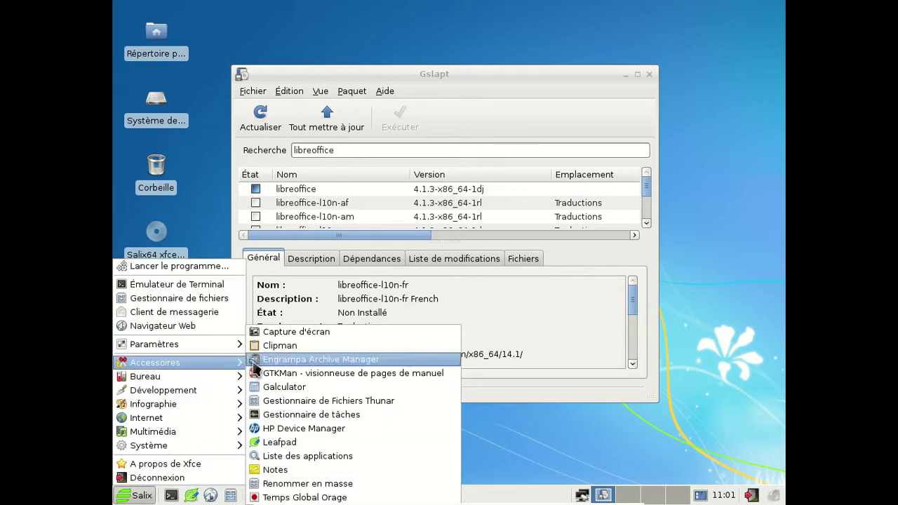
{"action": "mouse_move", "coordinate": [238, 376]}
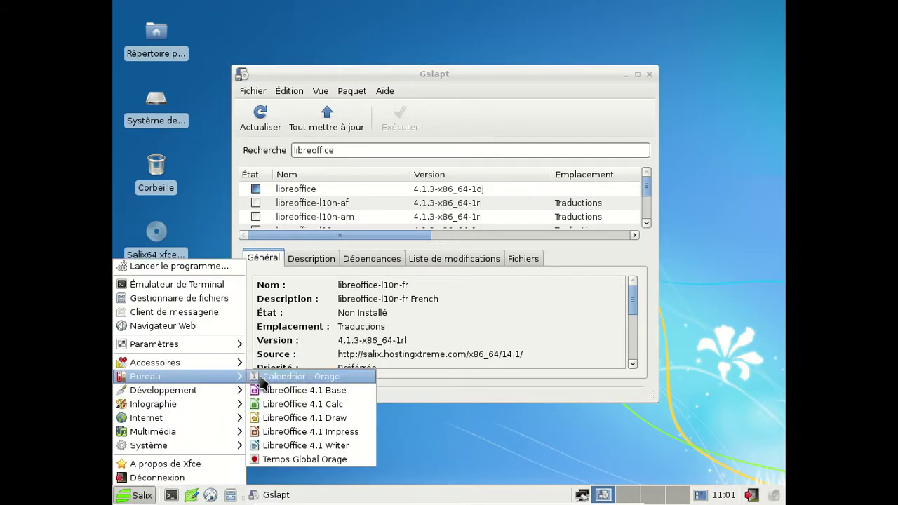
{"action": "left_click", "coordinate": [297, 438]}
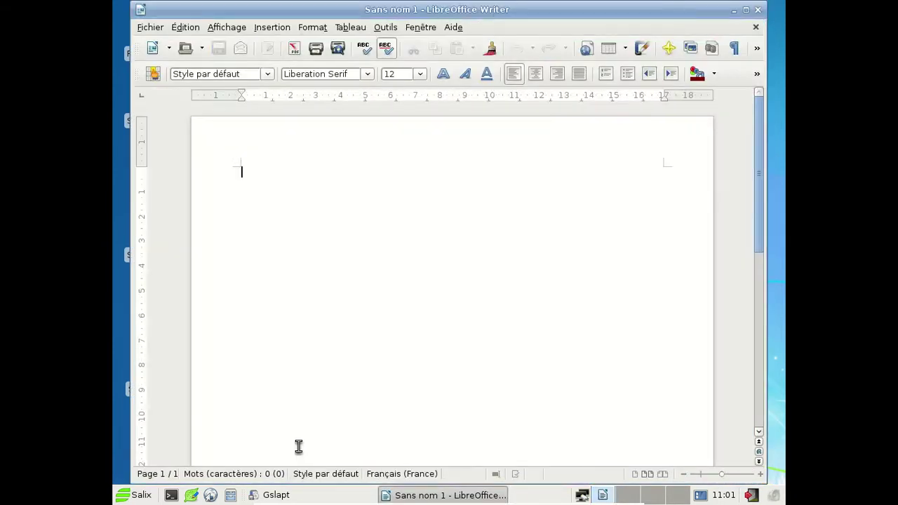
{"action": "left_click", "coordinate": [454, 28]}
{"action": "mouse_move", "coordinate": [406, 31]}
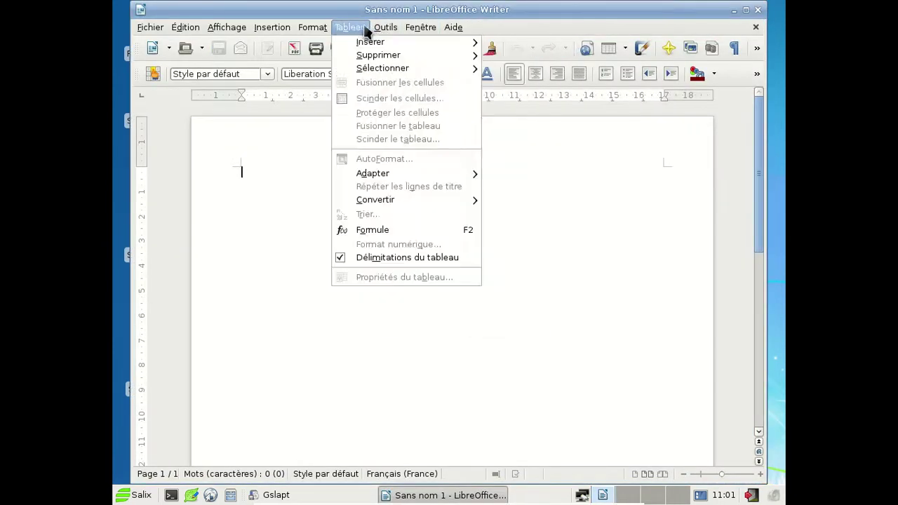
{"action": "mouse_move", "coordinate": [186, 31]}
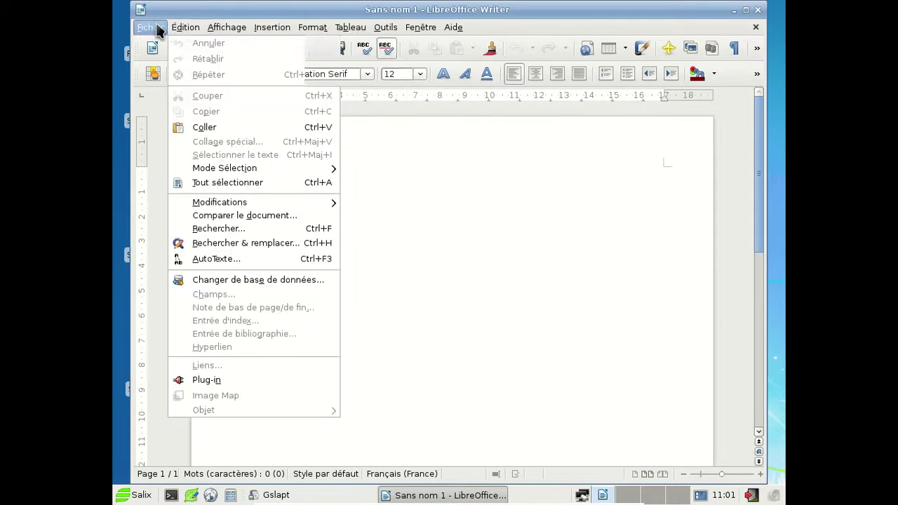
{"action": "mouse_move", "coordinate": [148, 31]}
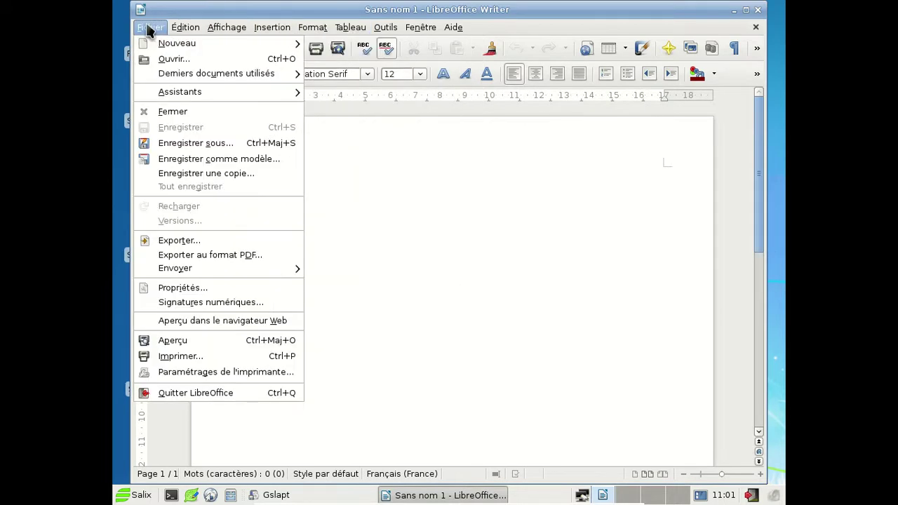
{"action": "left_click", "coordinate": [167, 398]}
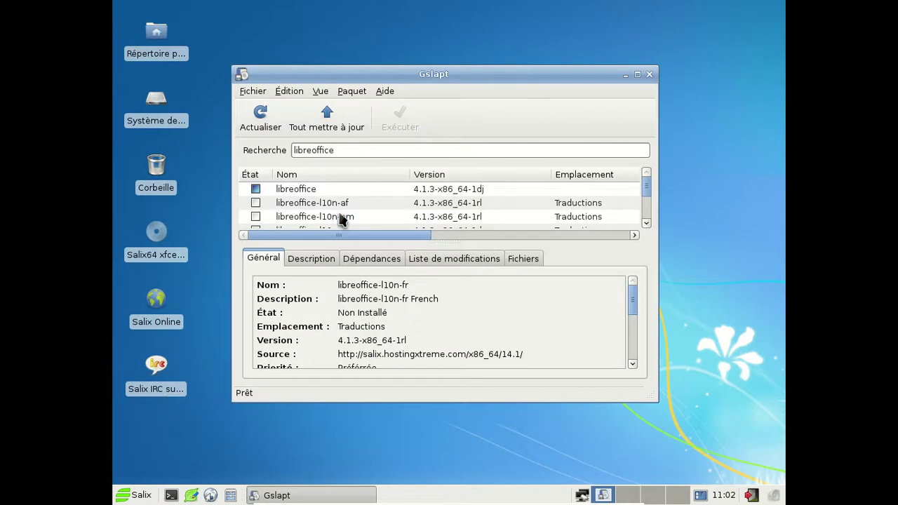
Search the Gslapt package list for "flash", view the flash-plugin package details, and close Gslapt.
{"action": "type", "text": "flash"}
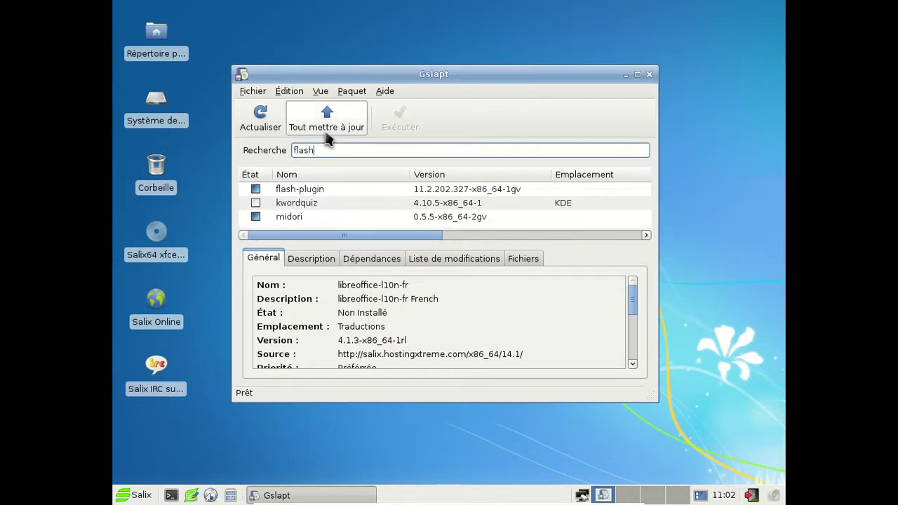
{"action": "left_click", "coordinate": [395, 189]}
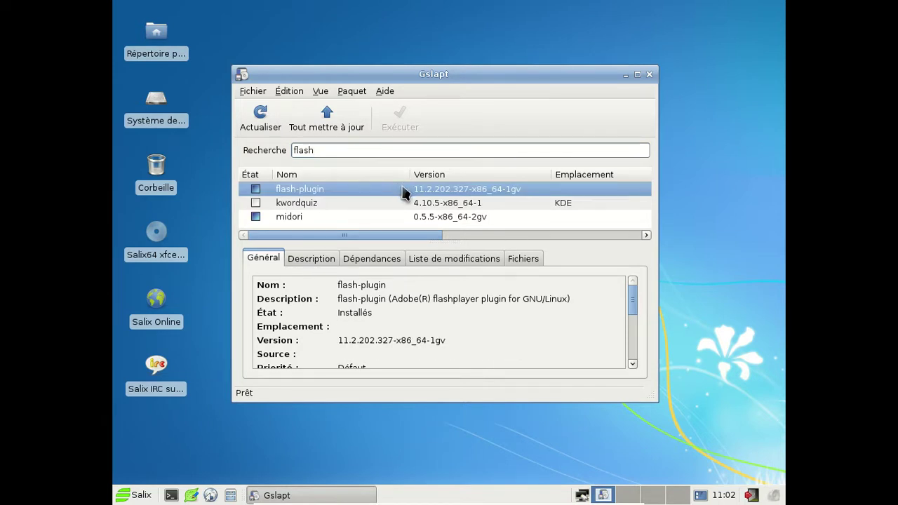
{"action": "left_click", "coordinate": [649, 74]}
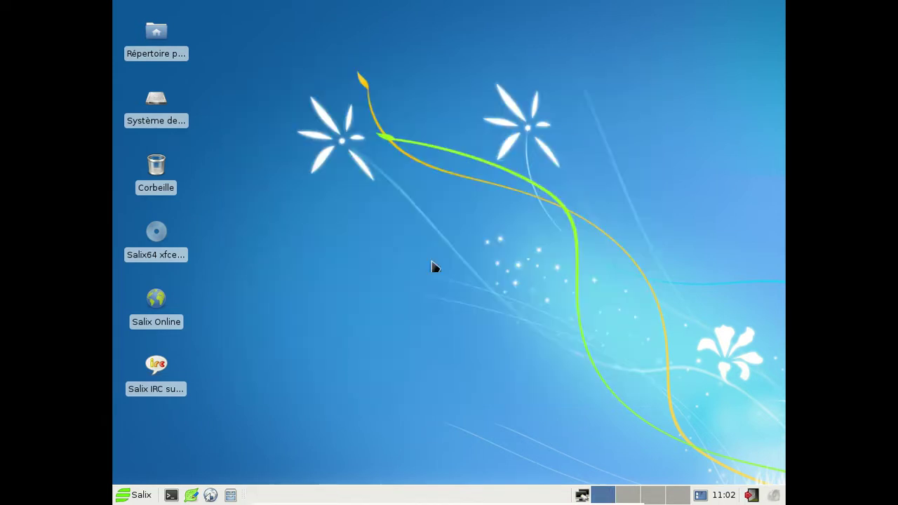
Launch the Sourcery SlackBuild manager and authenticate with the account password.
{"action": "left_click", "coordinate": [138, 495]}
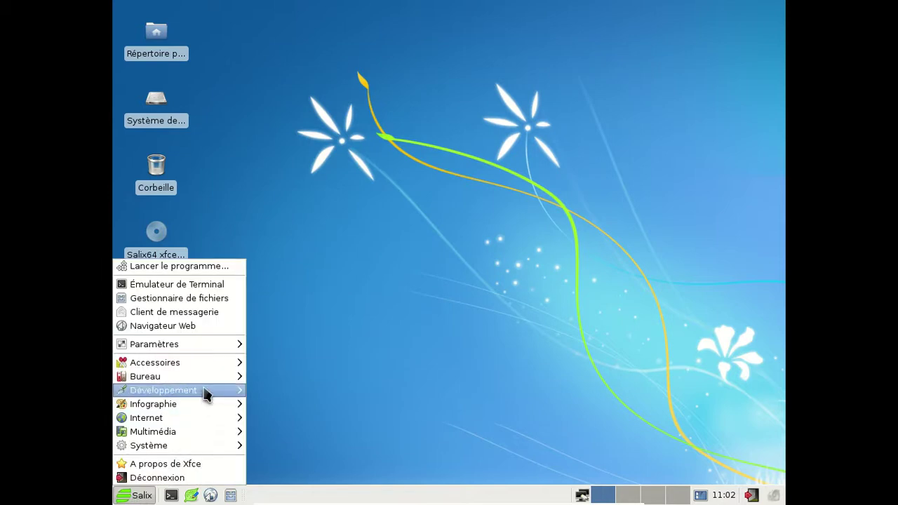
{"action": "mouse_move", "coordinate": [208, 433]}
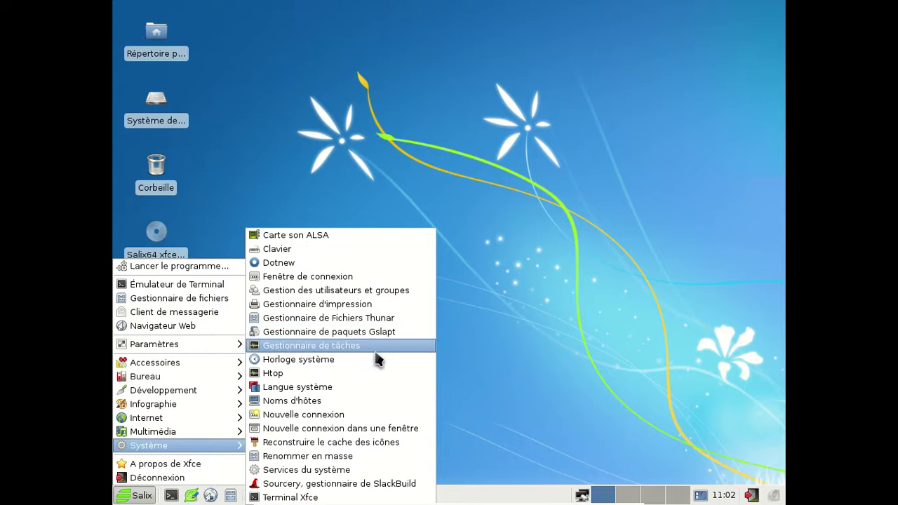
{"action": "left_click", "coordinate": [373, 483]}
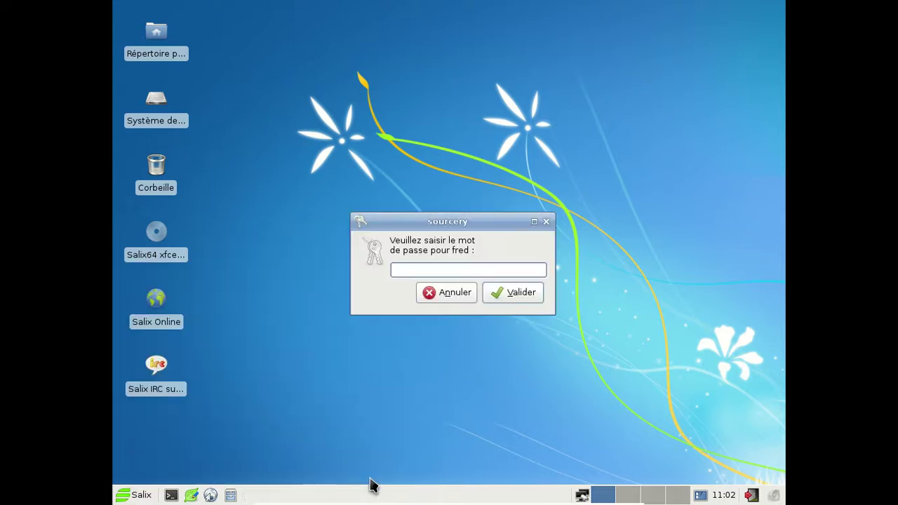
{"action": "type", "text": "•••••••••"}
{"action": "key", "text": "Return"}
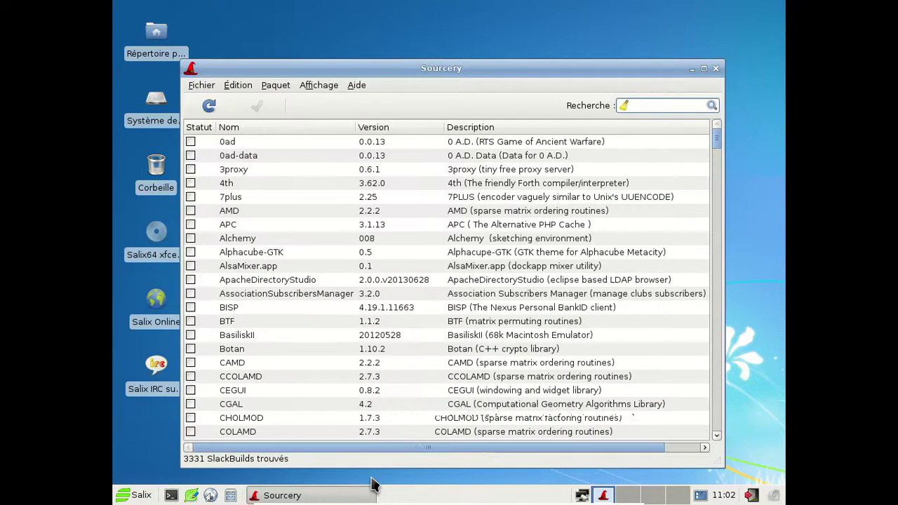
View Sourcery's program information and close it.
{"action": "left_click", "coordinate": [358, 86]}
{"action": "left_click", "coordinate": [373, 118]}
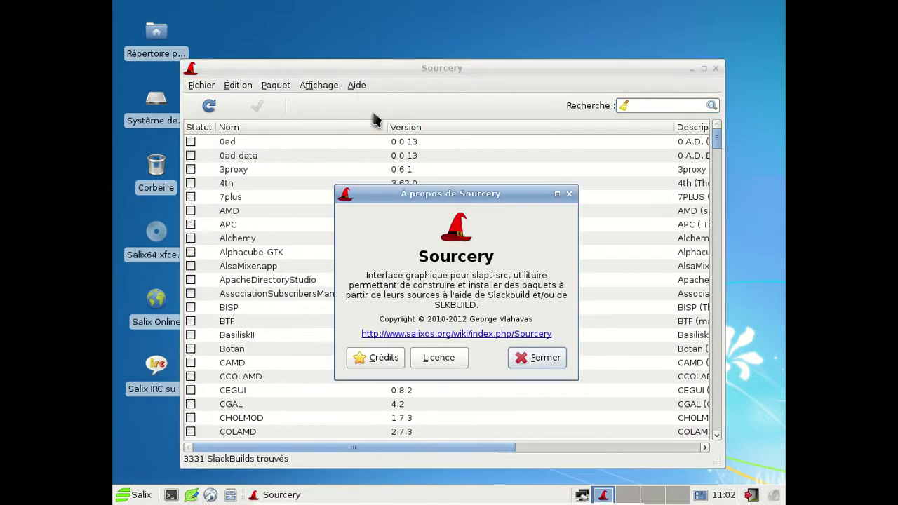
{"action": "left_click", "coordinate": [546, 359]}
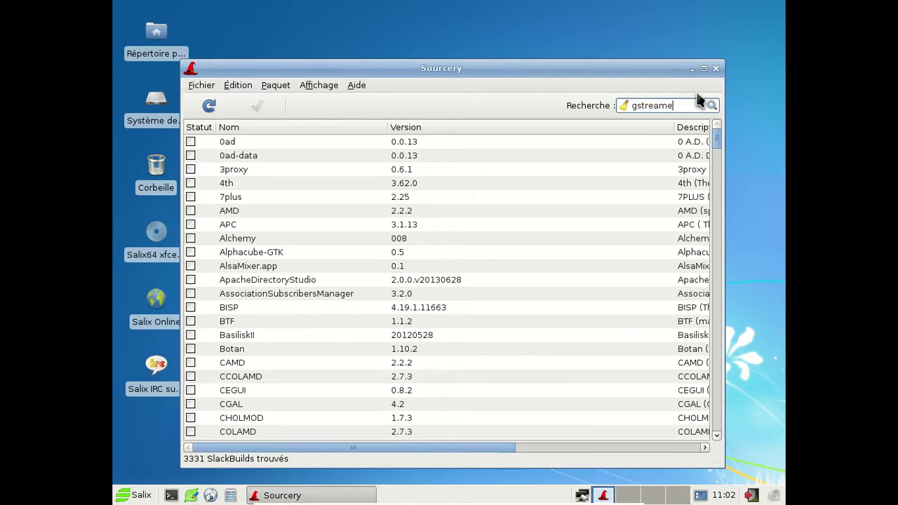
Search the SlackBuilds for "gstreamer" and install gst1-plugins-bad, gst1-plugins-base and gst1-plugins-ugly.
{"action": "type", "text": "gstreamer"}
{"action": "key", "text": "Return"}
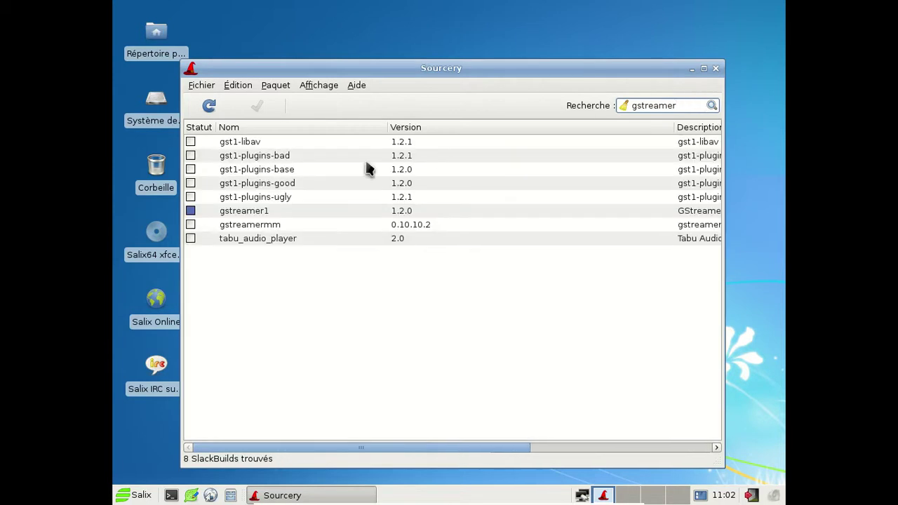
{"action": "right_click", "coordinate": [195, 161]}
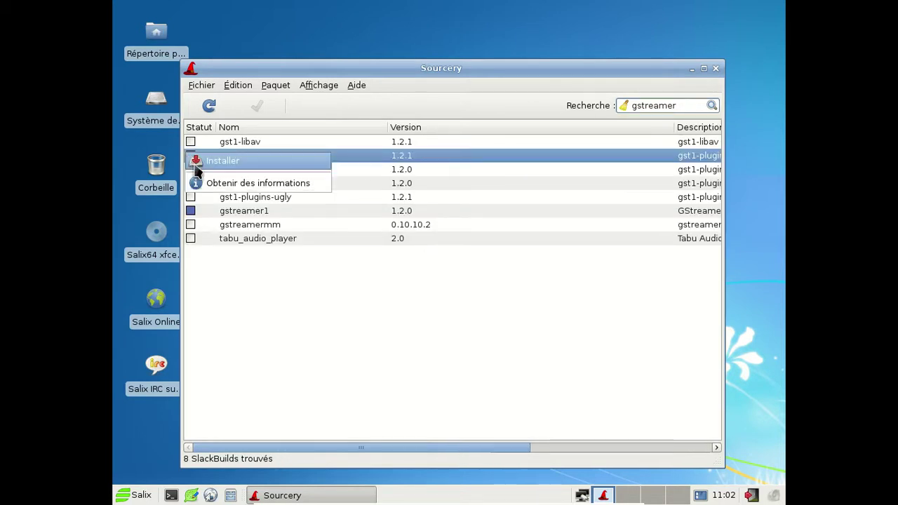
{"action": "left_click", "coordinate": [222, 161]}
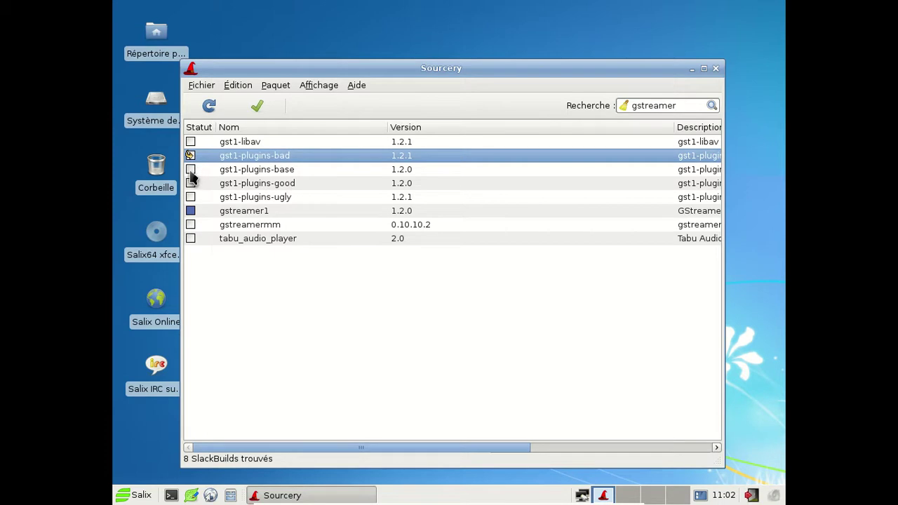
{"action": "right_click", "coordinate": [193, 176]}
{"action": "left_click", "coordinate": [200, 180]}
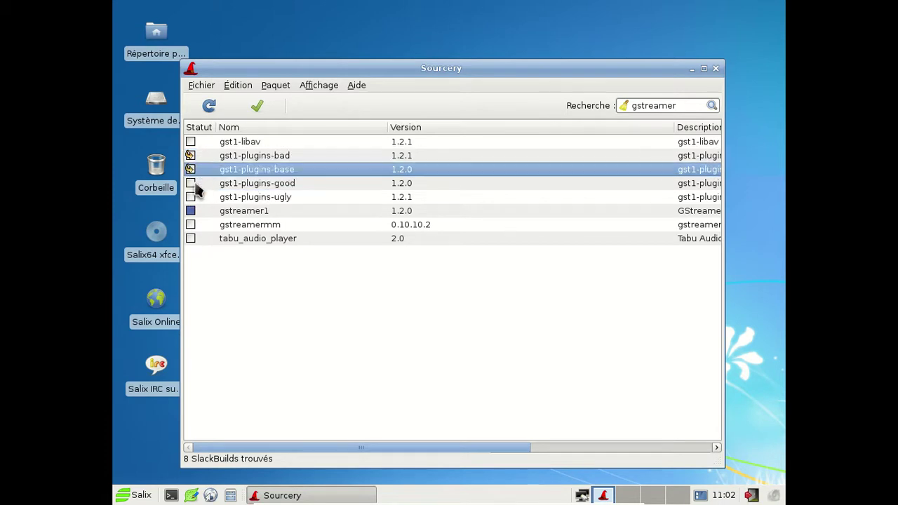
{"action": "right_click", "coordinate": [192, 199]}
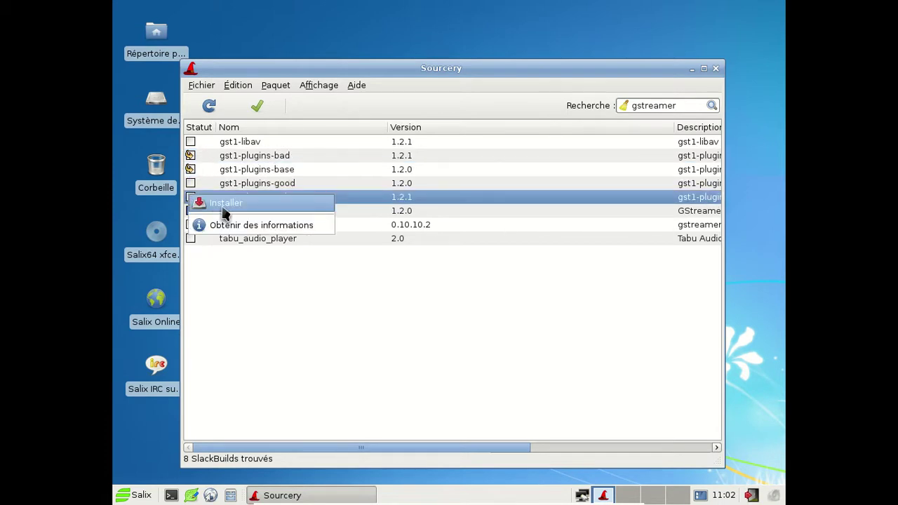
{"action": "left_click", "coordinate": [224, 205]}
{"action": "left_click", "coordinate": [265, 110]}
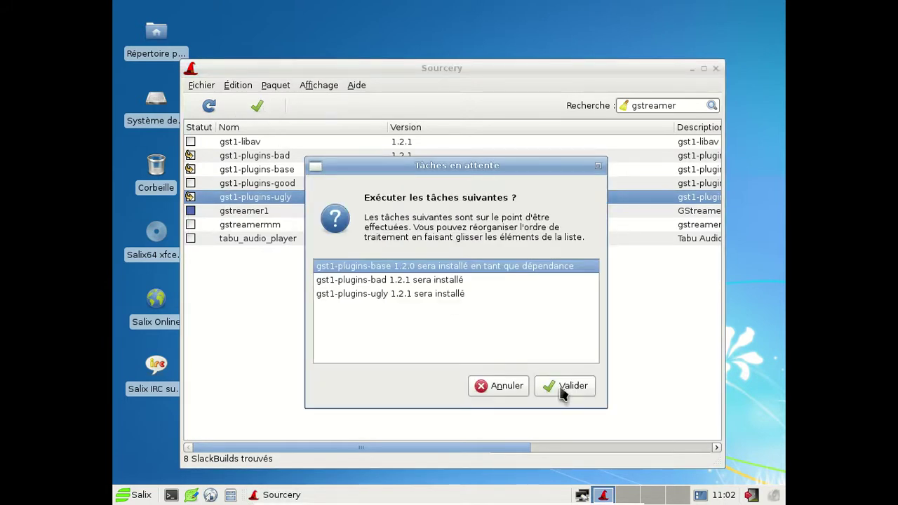
{"action": "left_click", "coordinate": [562, 391]}
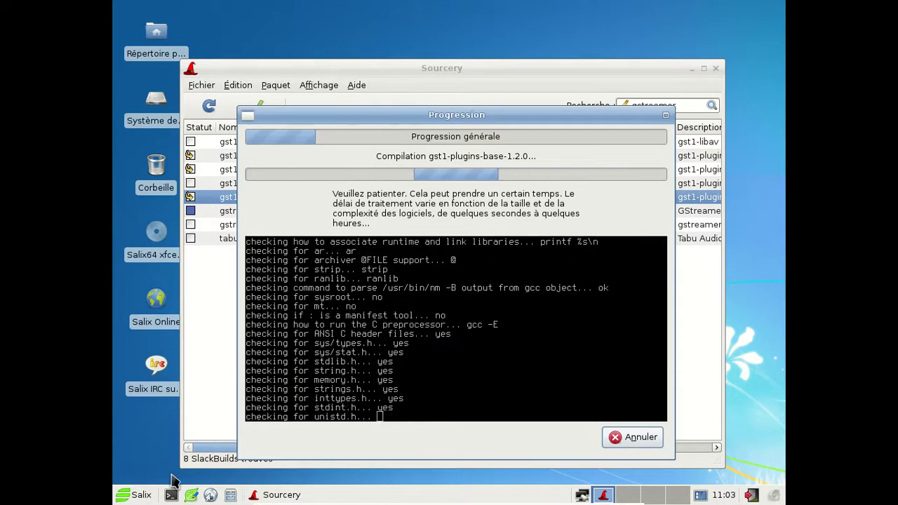
Launch the Midori web browser while the compilation runs and enlarge its window.
{"action": "left_click", "coordinate": [133, 496]}
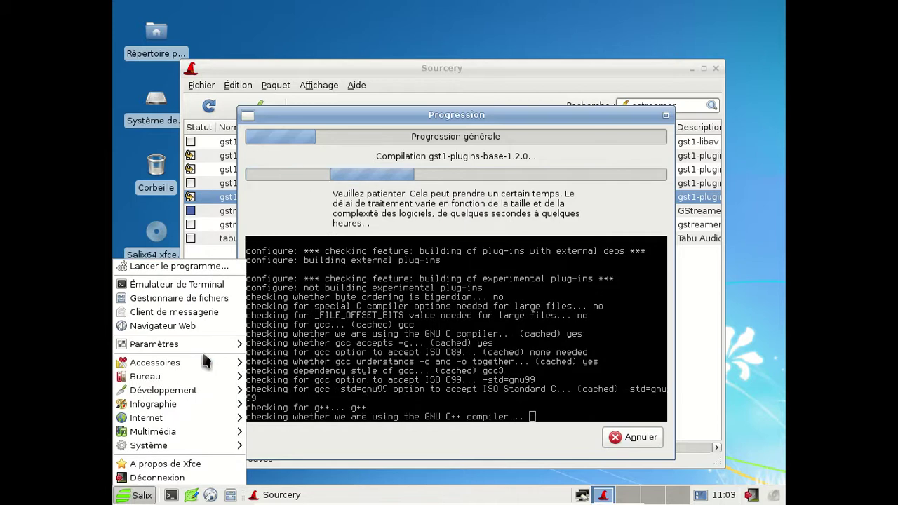
{"action": "mouse_move", "coordinate": [203, 345]}
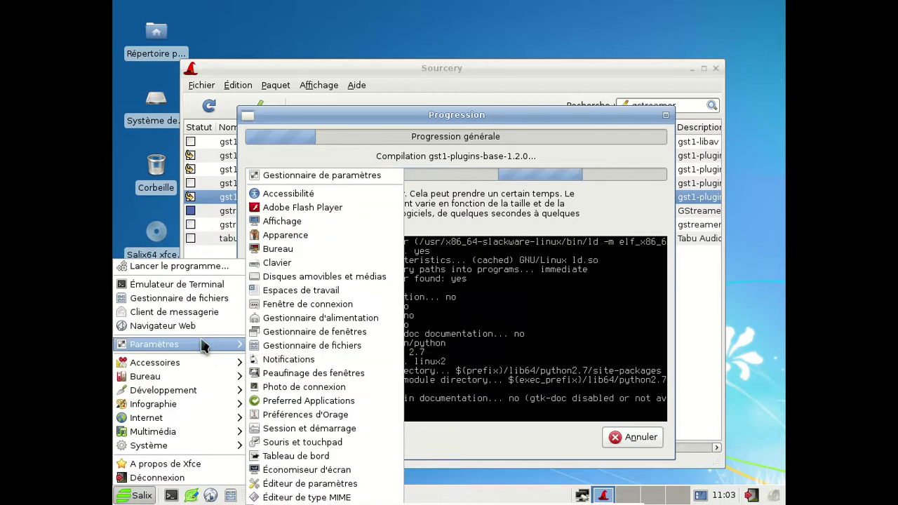
{"action": "mouse_move", "coordinate": [193, 380]}
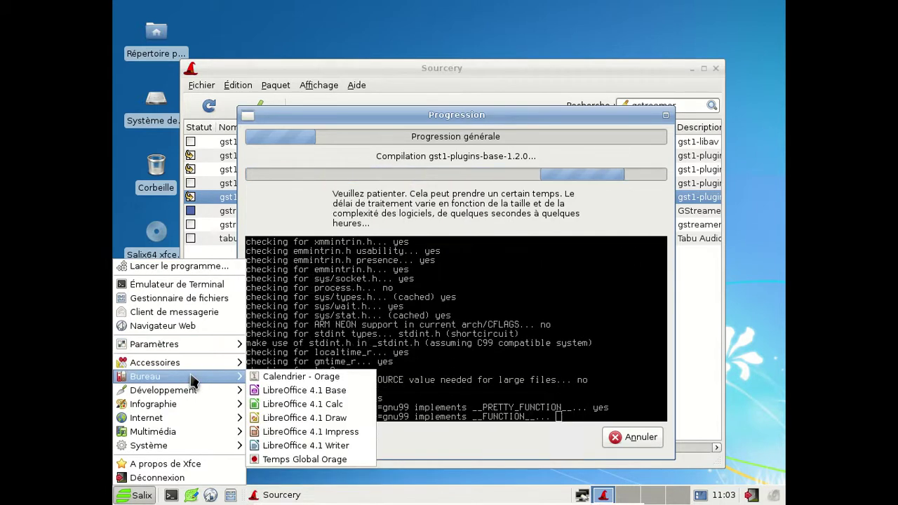
{"action": "mouse_move", "coordinate": [185, 411]}
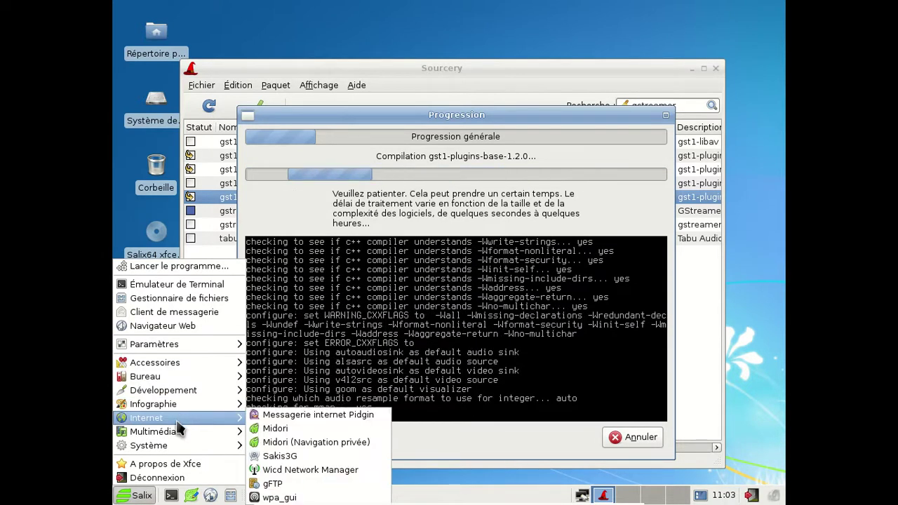
{"action": "left_click", "coordinate": [310, 429]}
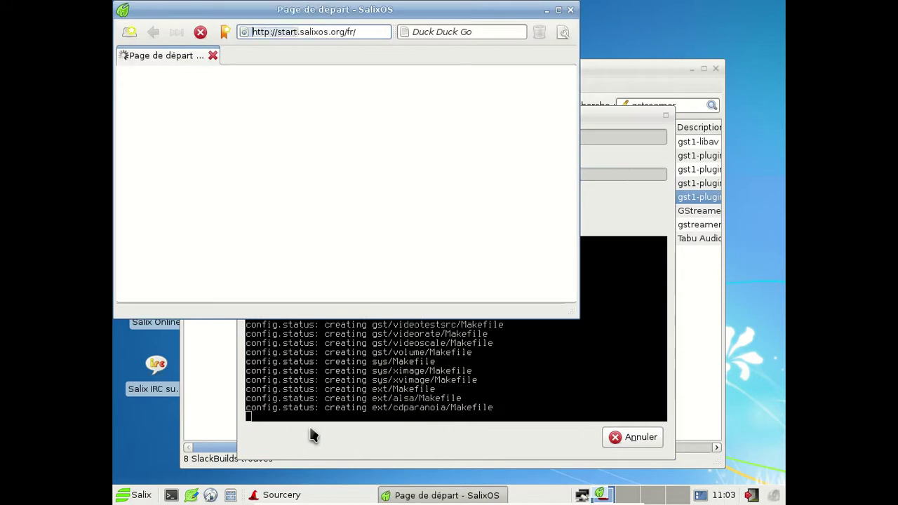
{"action": "left_click_drag", "start_coordinate": [565, 314], "coordinate": [634, 367]}
{"action": "left_click", "coordinate": [657, 381]}
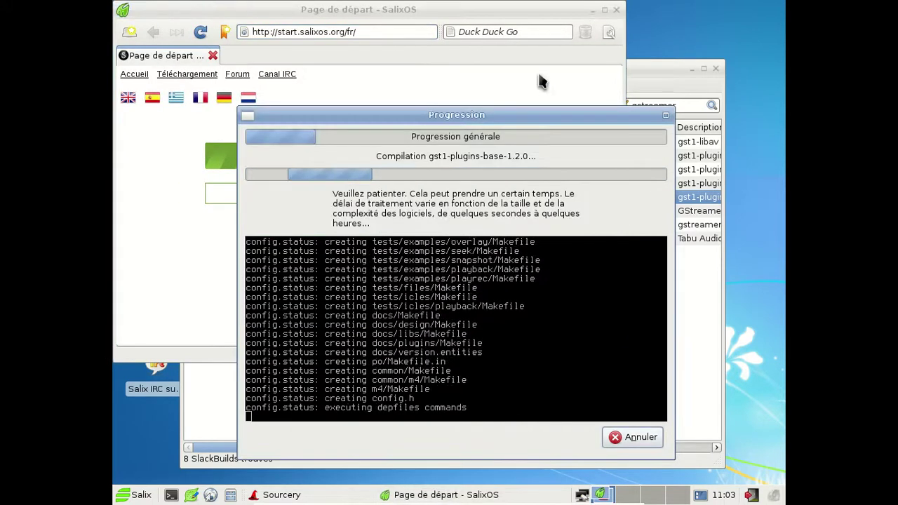
{"action": "left_click", "coordinate": [538, 74]}
View Midori's version information and close it.
{"action": "left_click", "coordinate": [609, 32]}
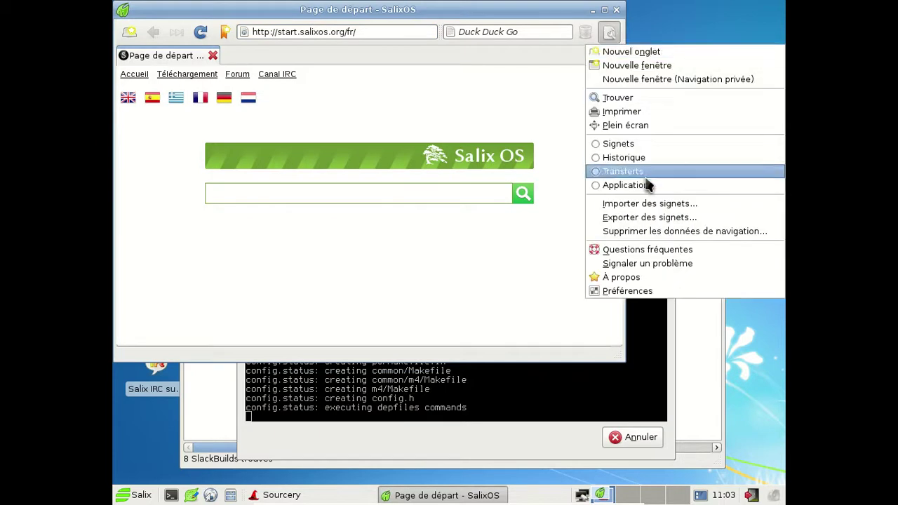
{"action": "left_click", "coordinate": [647, 277]}
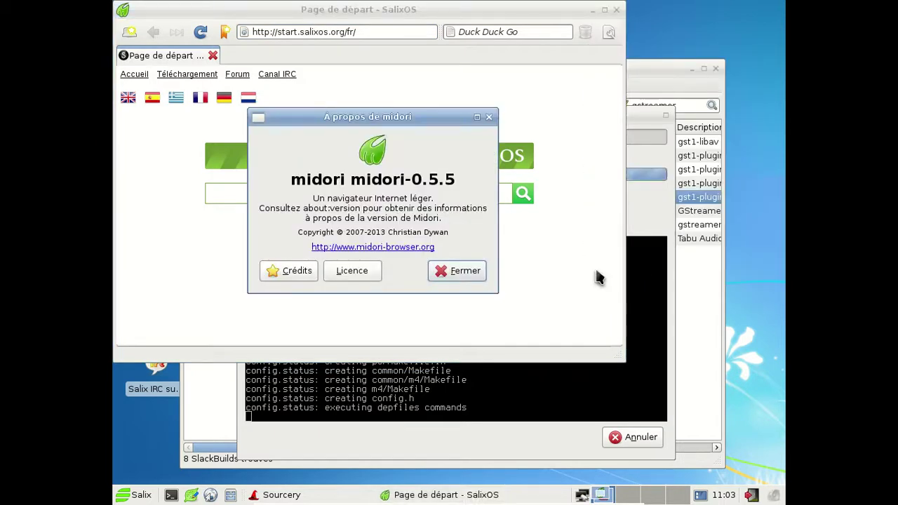
{"action": "left_click", "coordinate": [463, 271]}
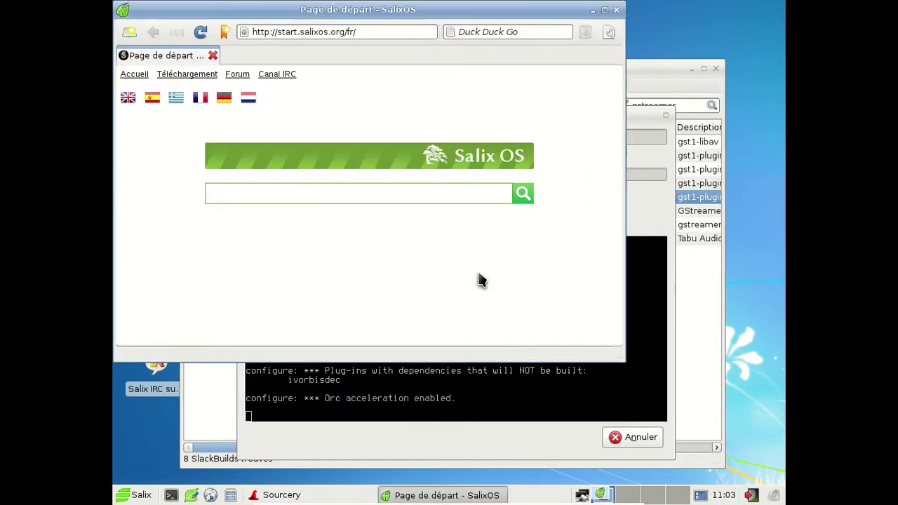
Load html5test.com in Midori to test the browser's HTML5 support.
{"action": "left_click", "coordinate": [365, 34]}
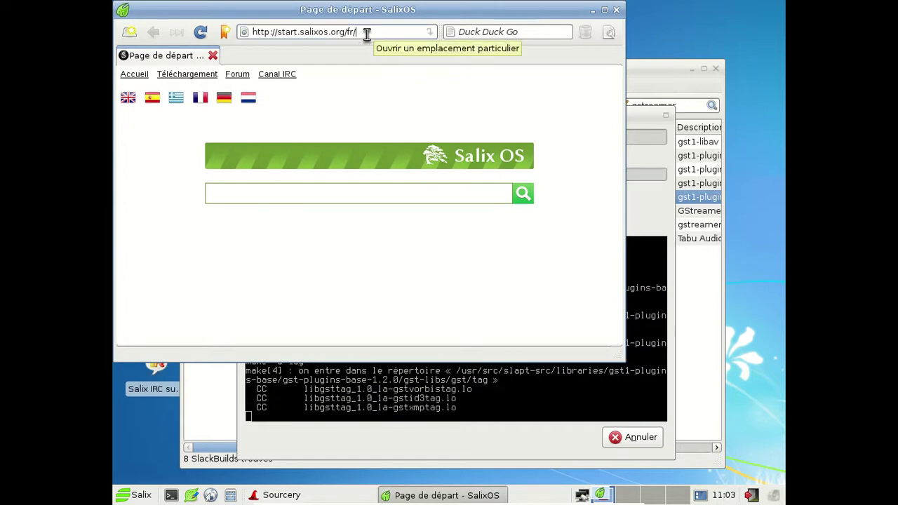
{"action": "triple_click", "coordinate": [367, 34]}
{"action": "type", "text": "html5test.com"}
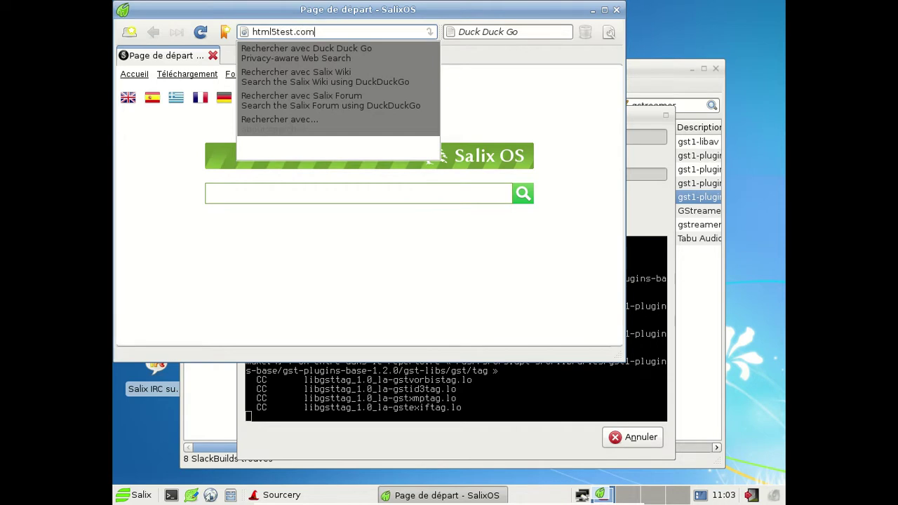
{"action": "key", "text": "Return"}
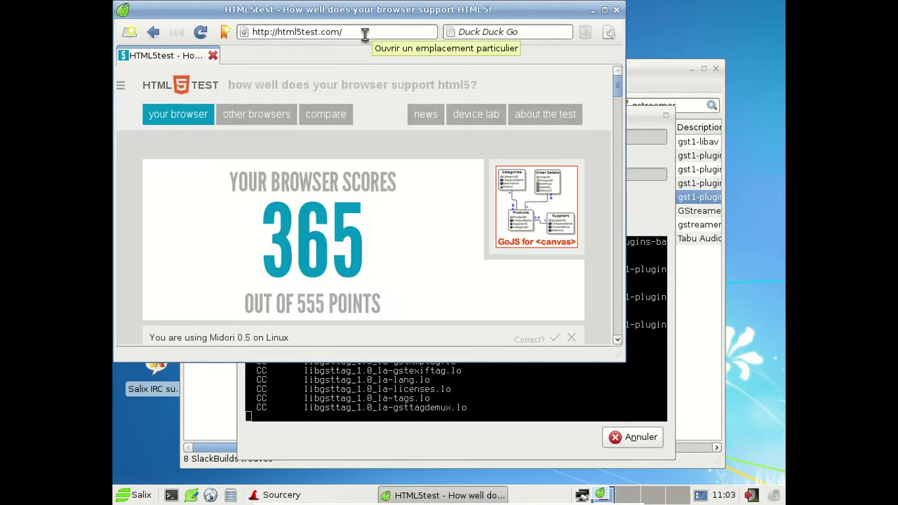
Enlarge the browser window to fill the desktop and load about:plugins in a new tab.
{"action": "left_click_drag", "start_coordinate": [617, 355], "coordinate": [782, 484]}
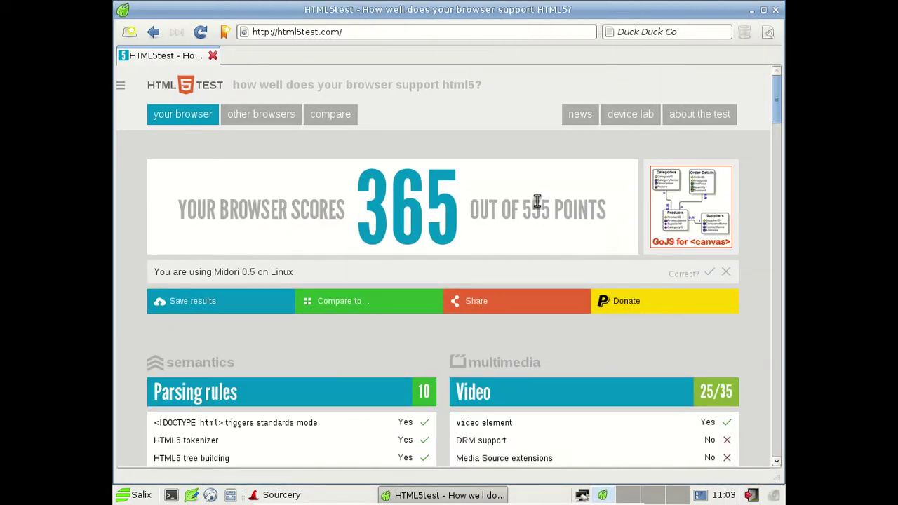
{"action": "left_click", "coordinate": [129, 31]}
{"action": "type", "text": "about:plugins"}
{"action": "key", "text": "Return"}
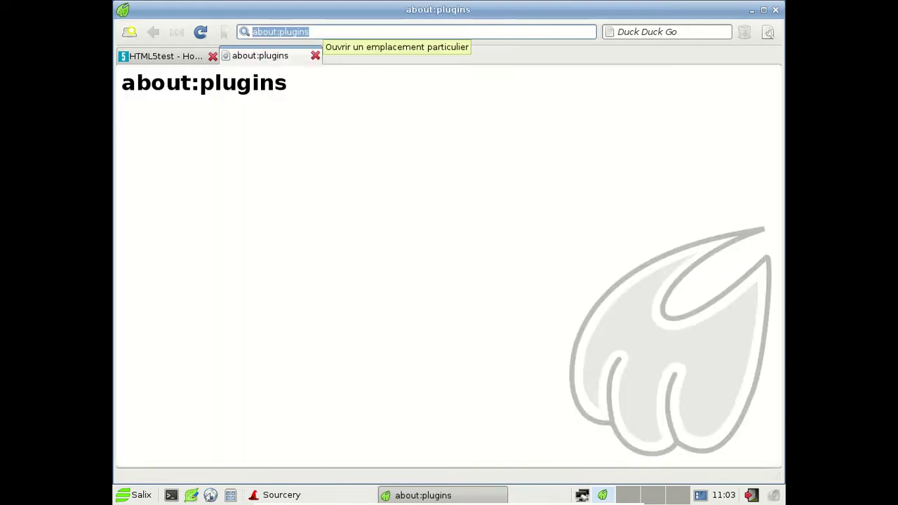
Enable the Shockwave Flash Netscape plugin among the extensions in Midori's preferences.
{"action": "left_click", "coordinate": [762, 33]}
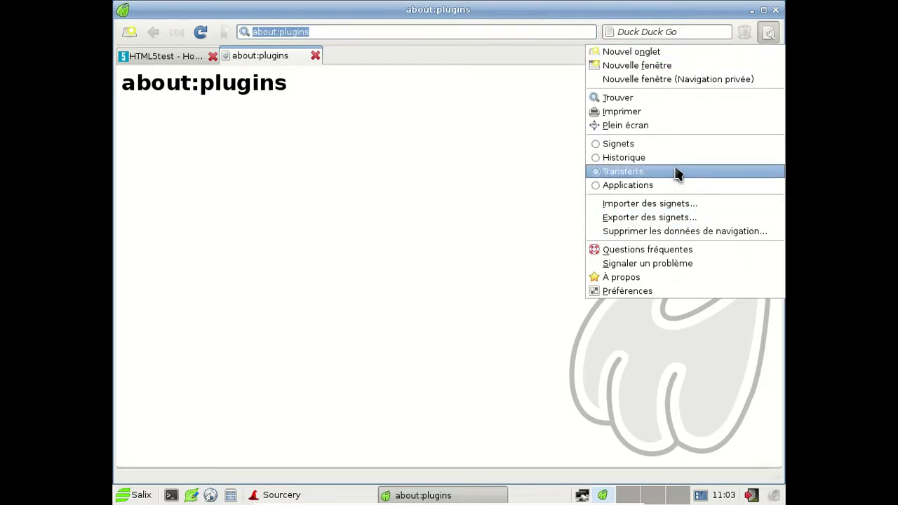
{"action": "left_click", "coordinate": [677, 293]}
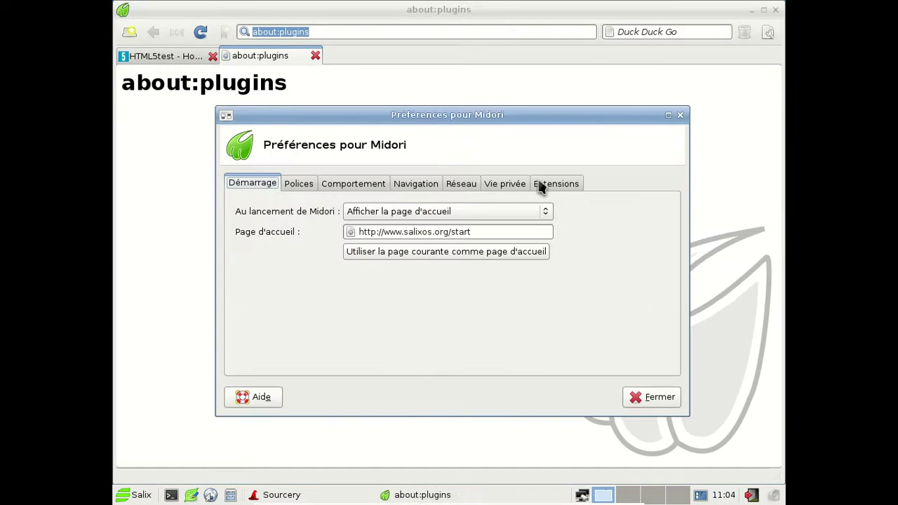
{"action": "left_click", "coordinate": [565, 185]}
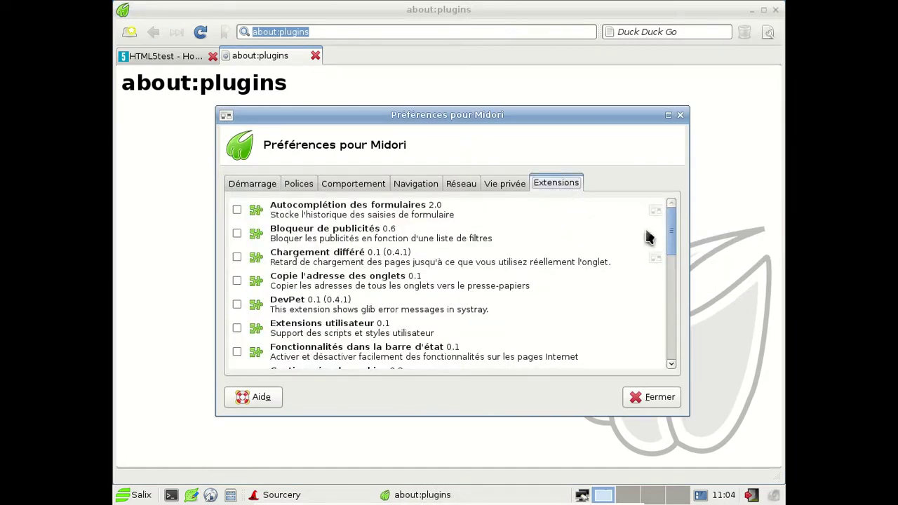
{"action": "left_click_drag", "start_coordinate": [671, 235], "coordinate": [671, 364]}
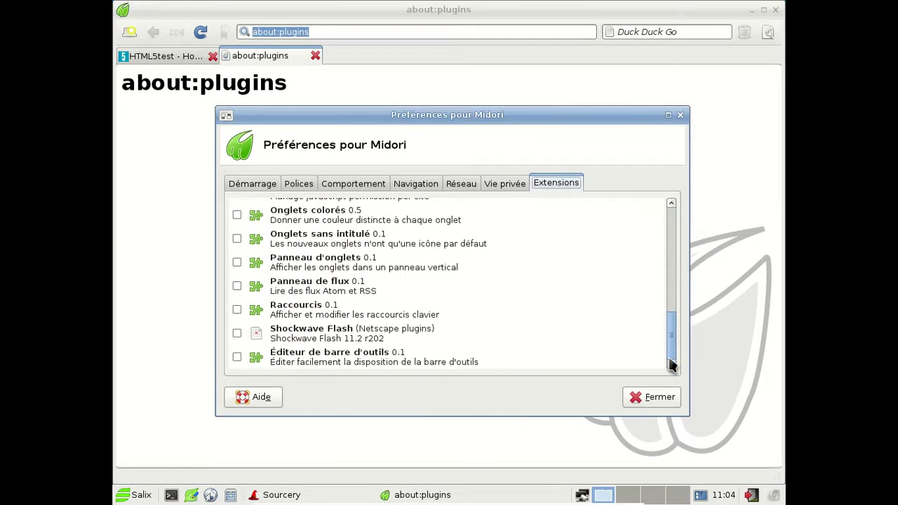
{"action": "left_click", "coordinate": [237, 334]}
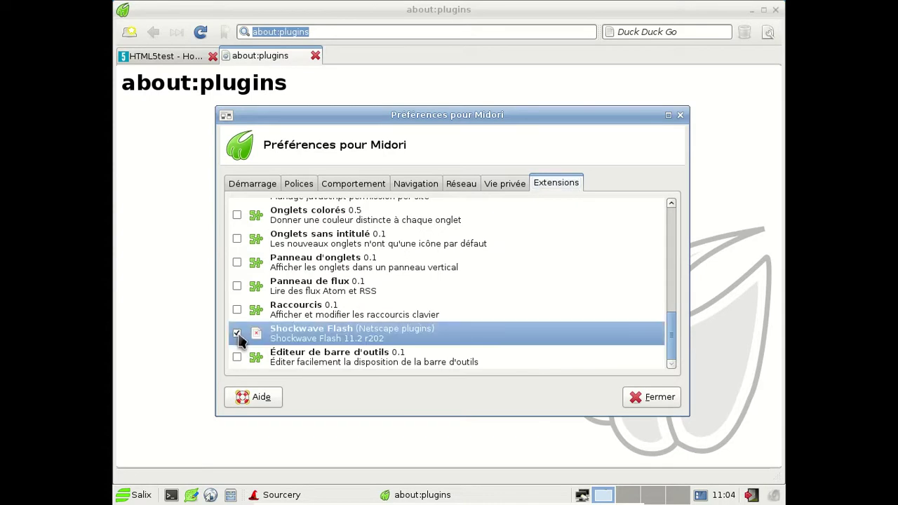